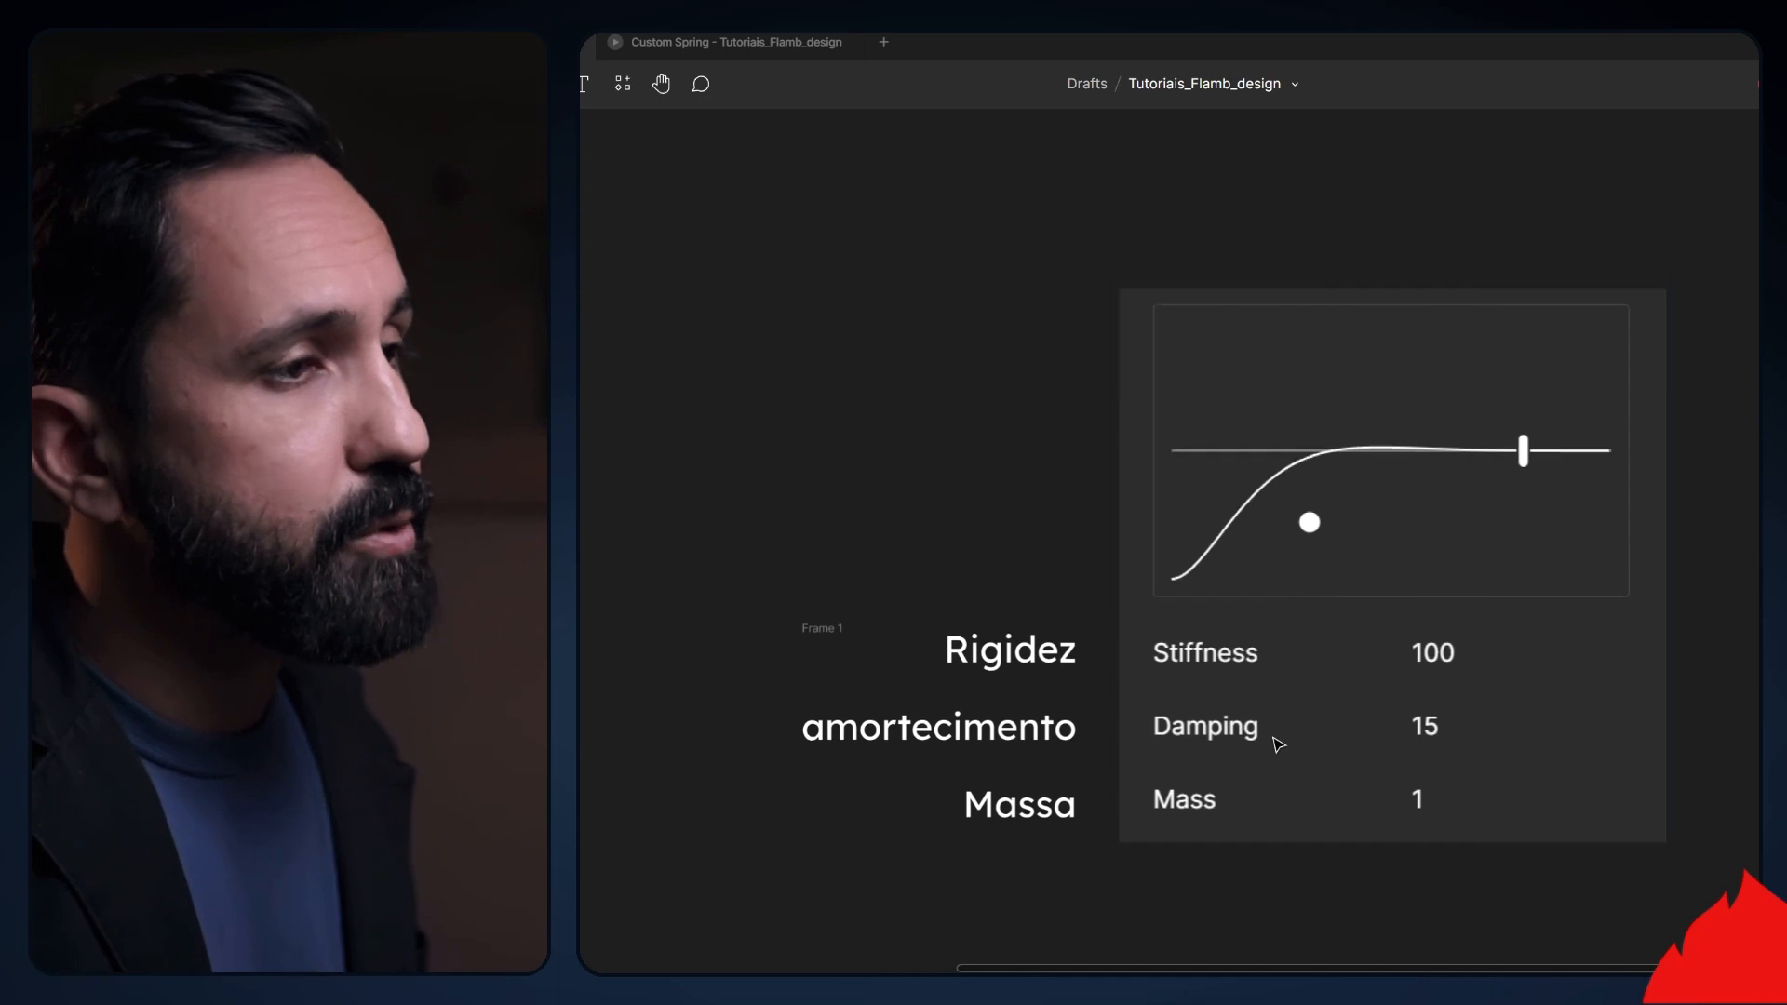
# - Examine the Stiffness and Damping image comparisons in the Valores section
pyautogui.scroll(-3, 1278, 742)
pyautogui.keyDown('ctrl'); pyautogui.scroll(-3, 1271, 746); pyautogui.keyUp('ctrl')
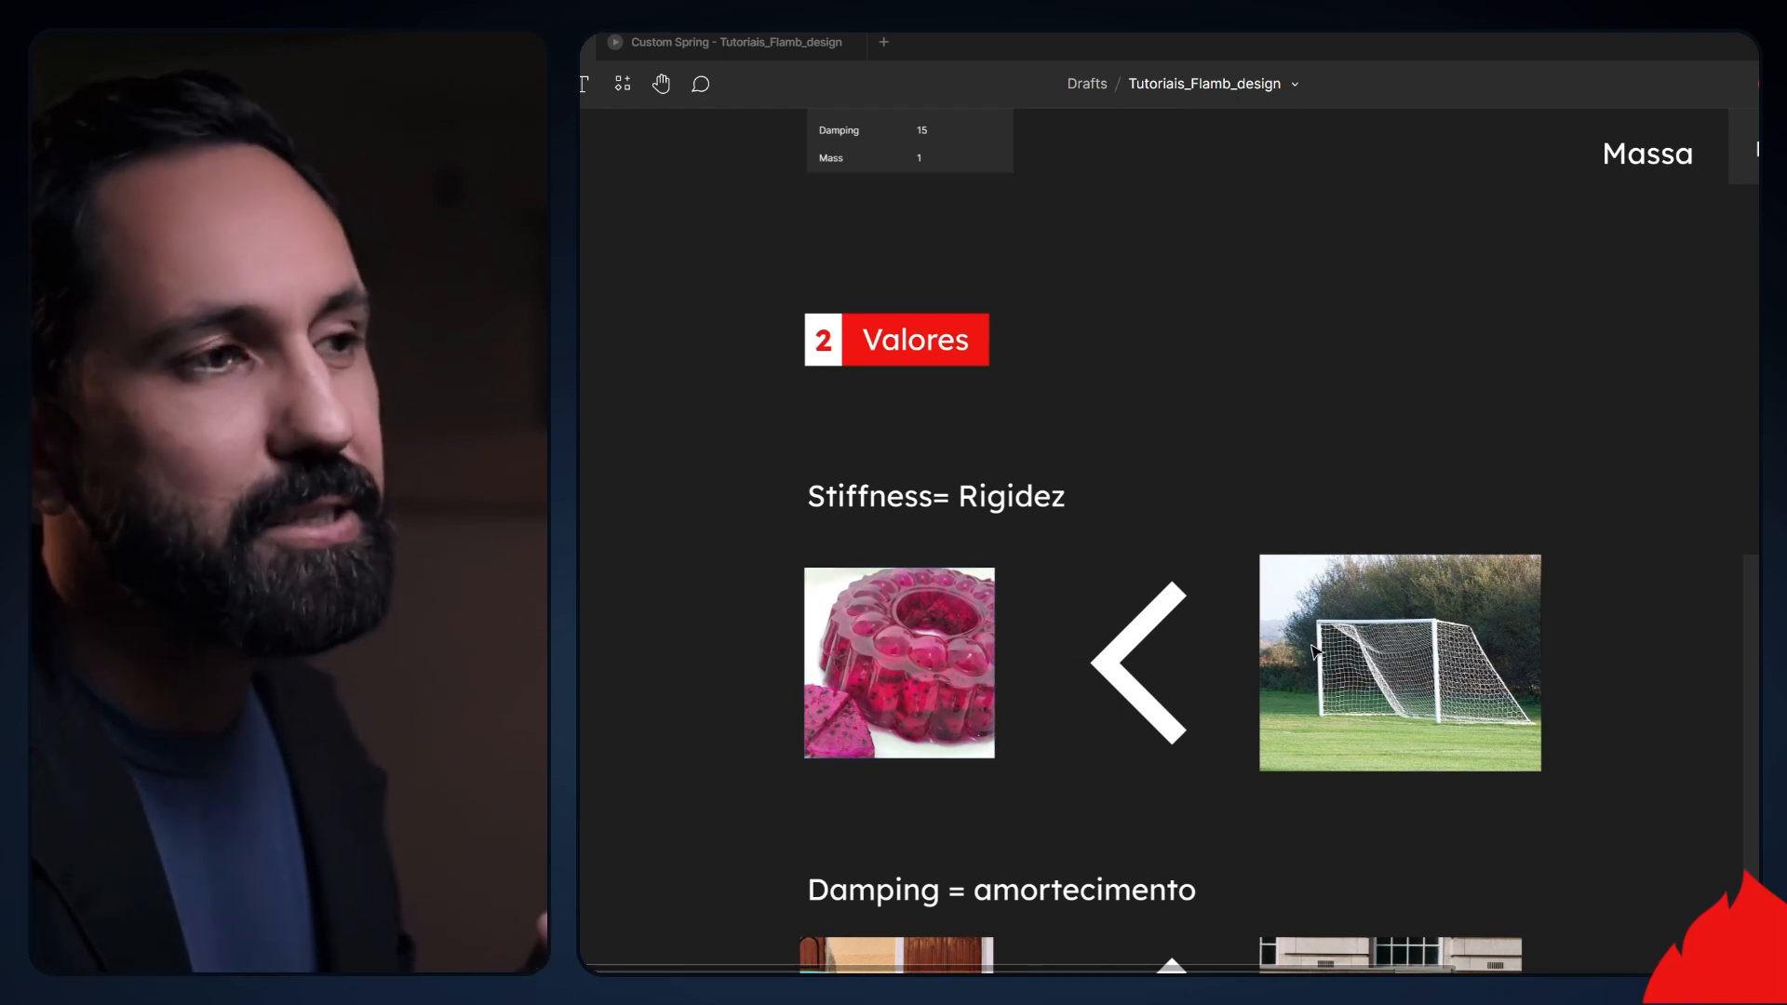
pyautogui.scroll(-3, 1433, 710)
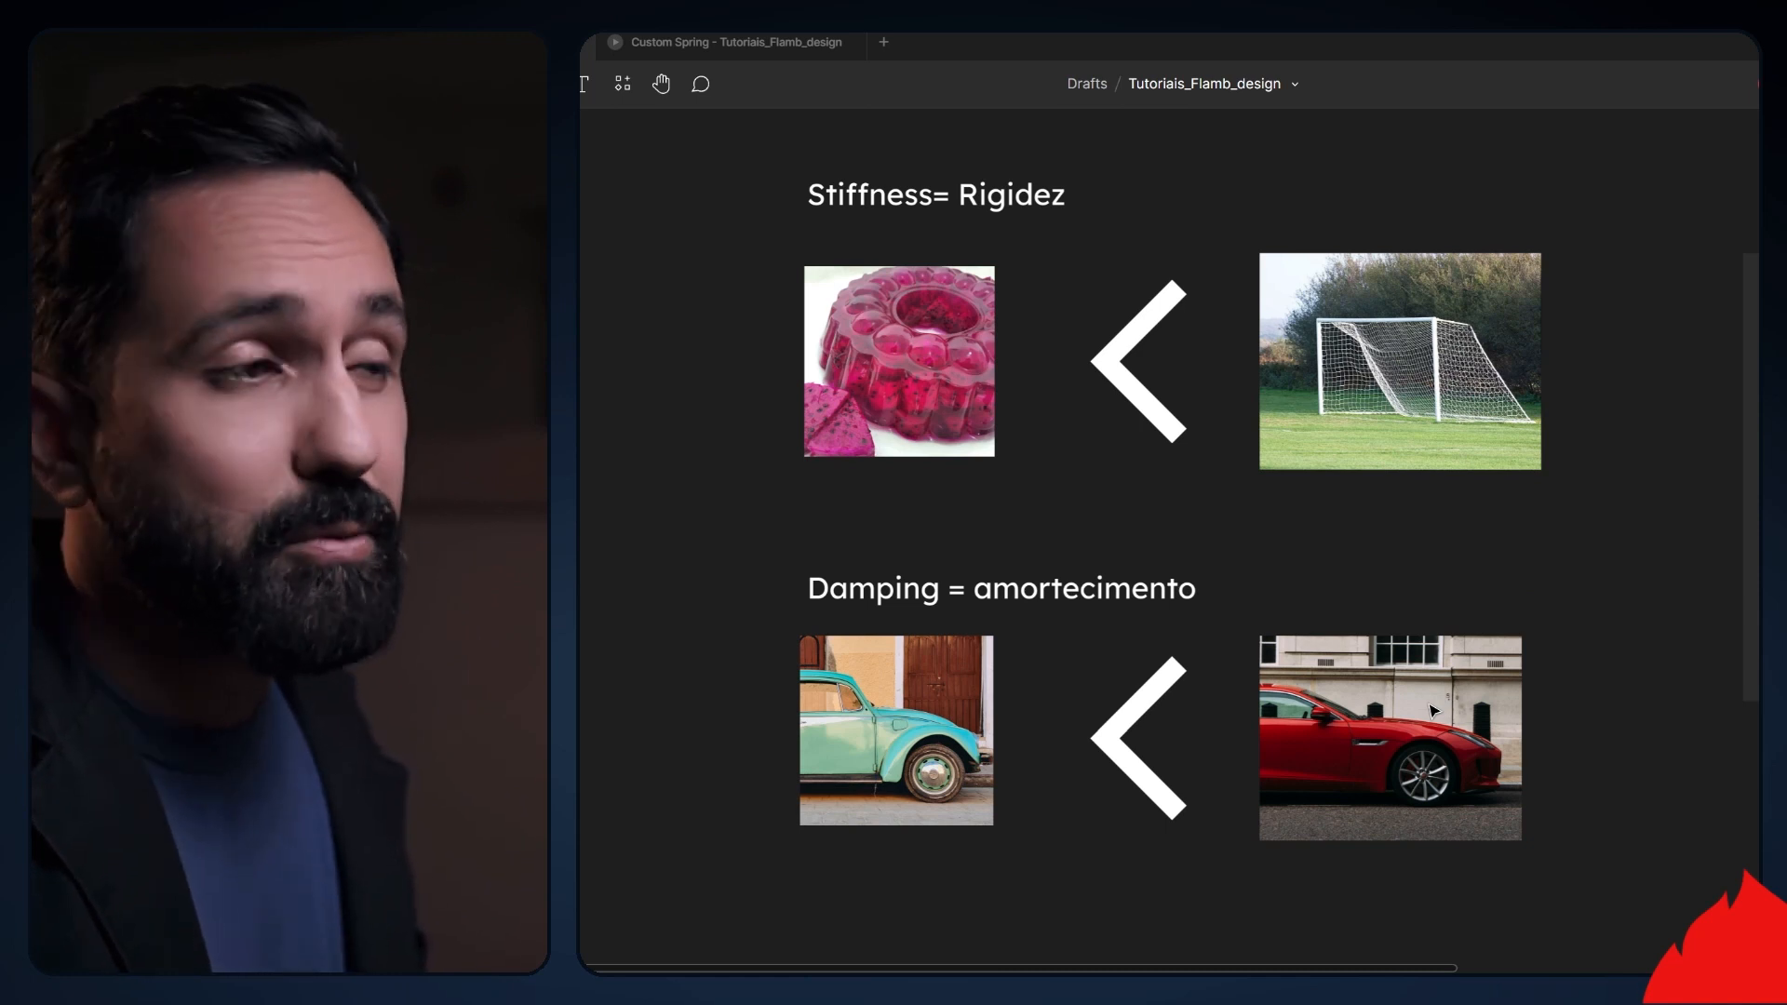
pyautogui.scroll(-1, 919, 822)
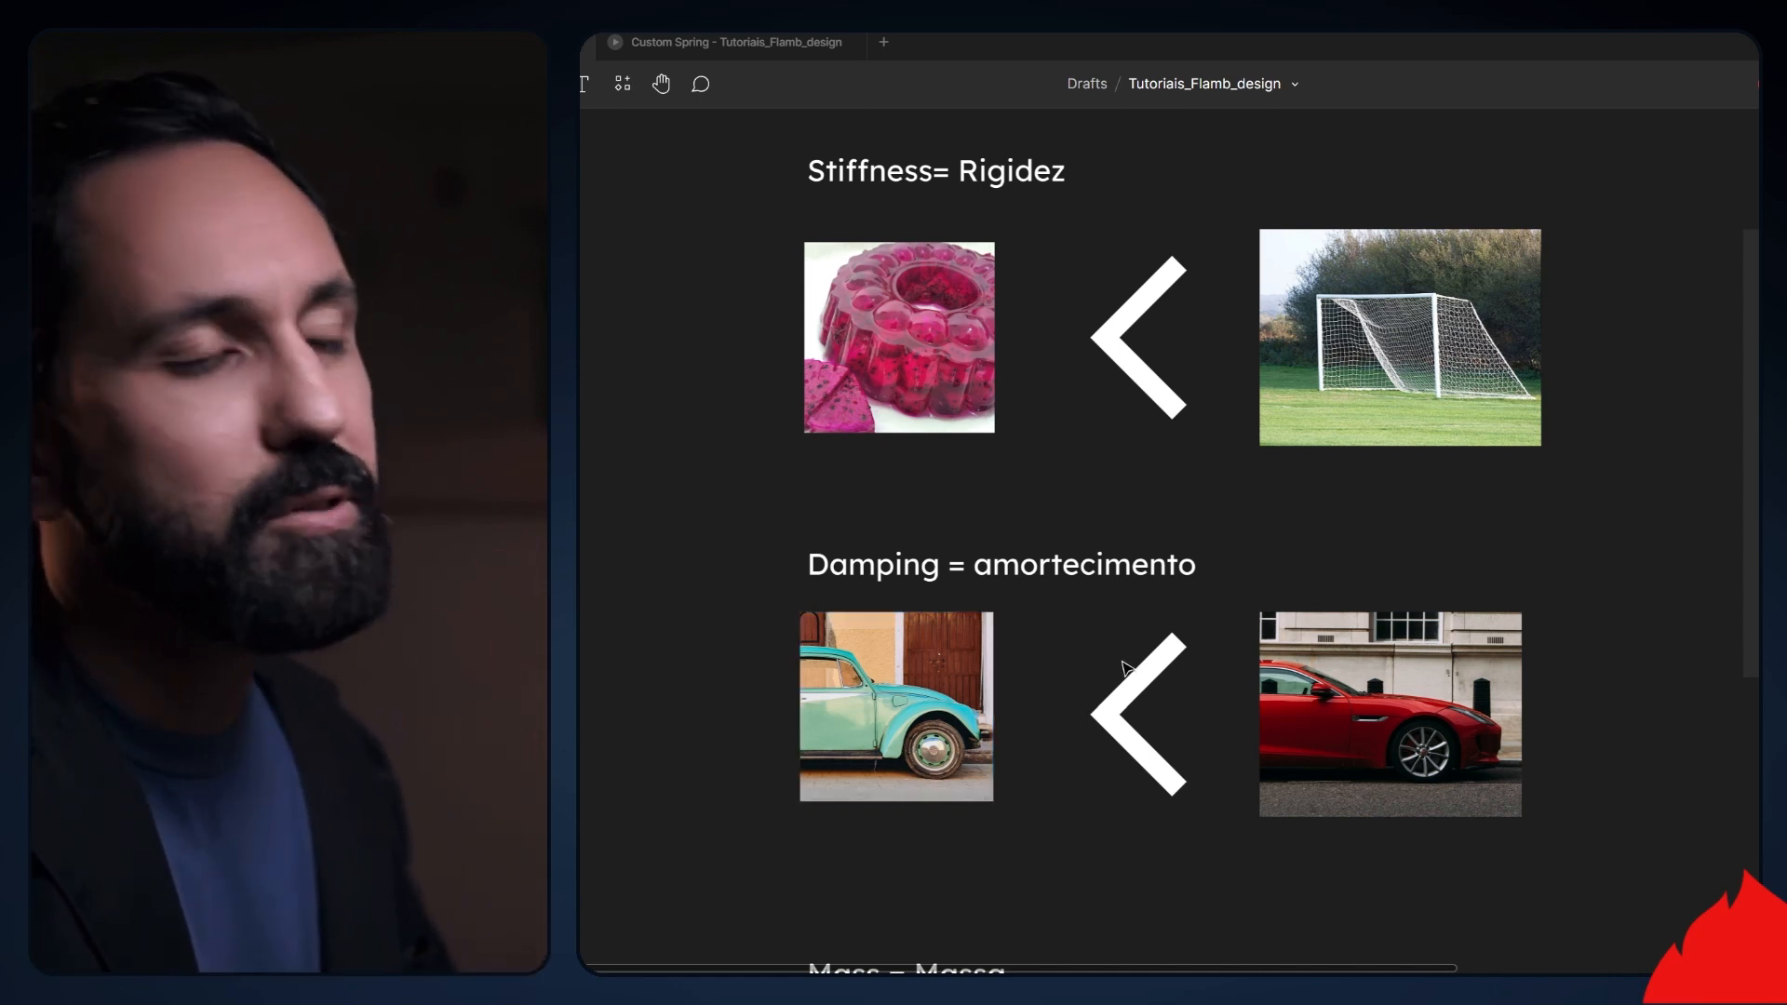
pyautogui.click(1396, 702)
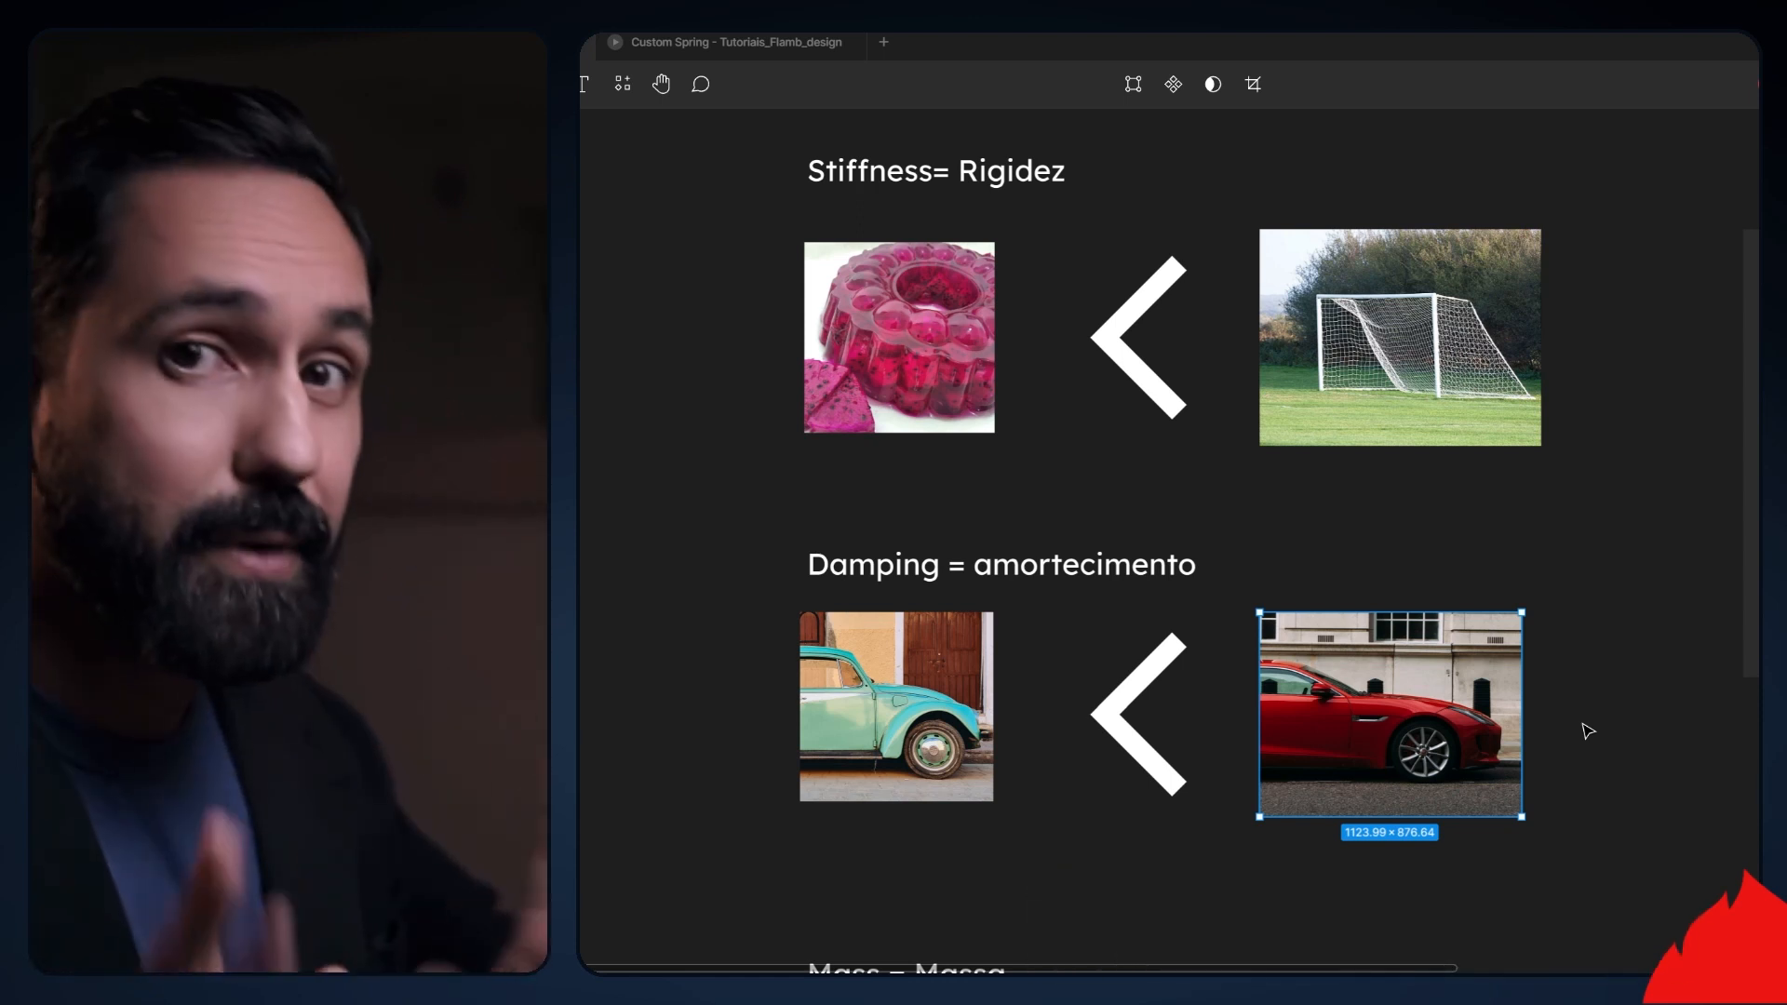
# - Examine the Mass comparison between the empty swing and the occupied swing
pyautogui.scroll(-5, 1587, 731)
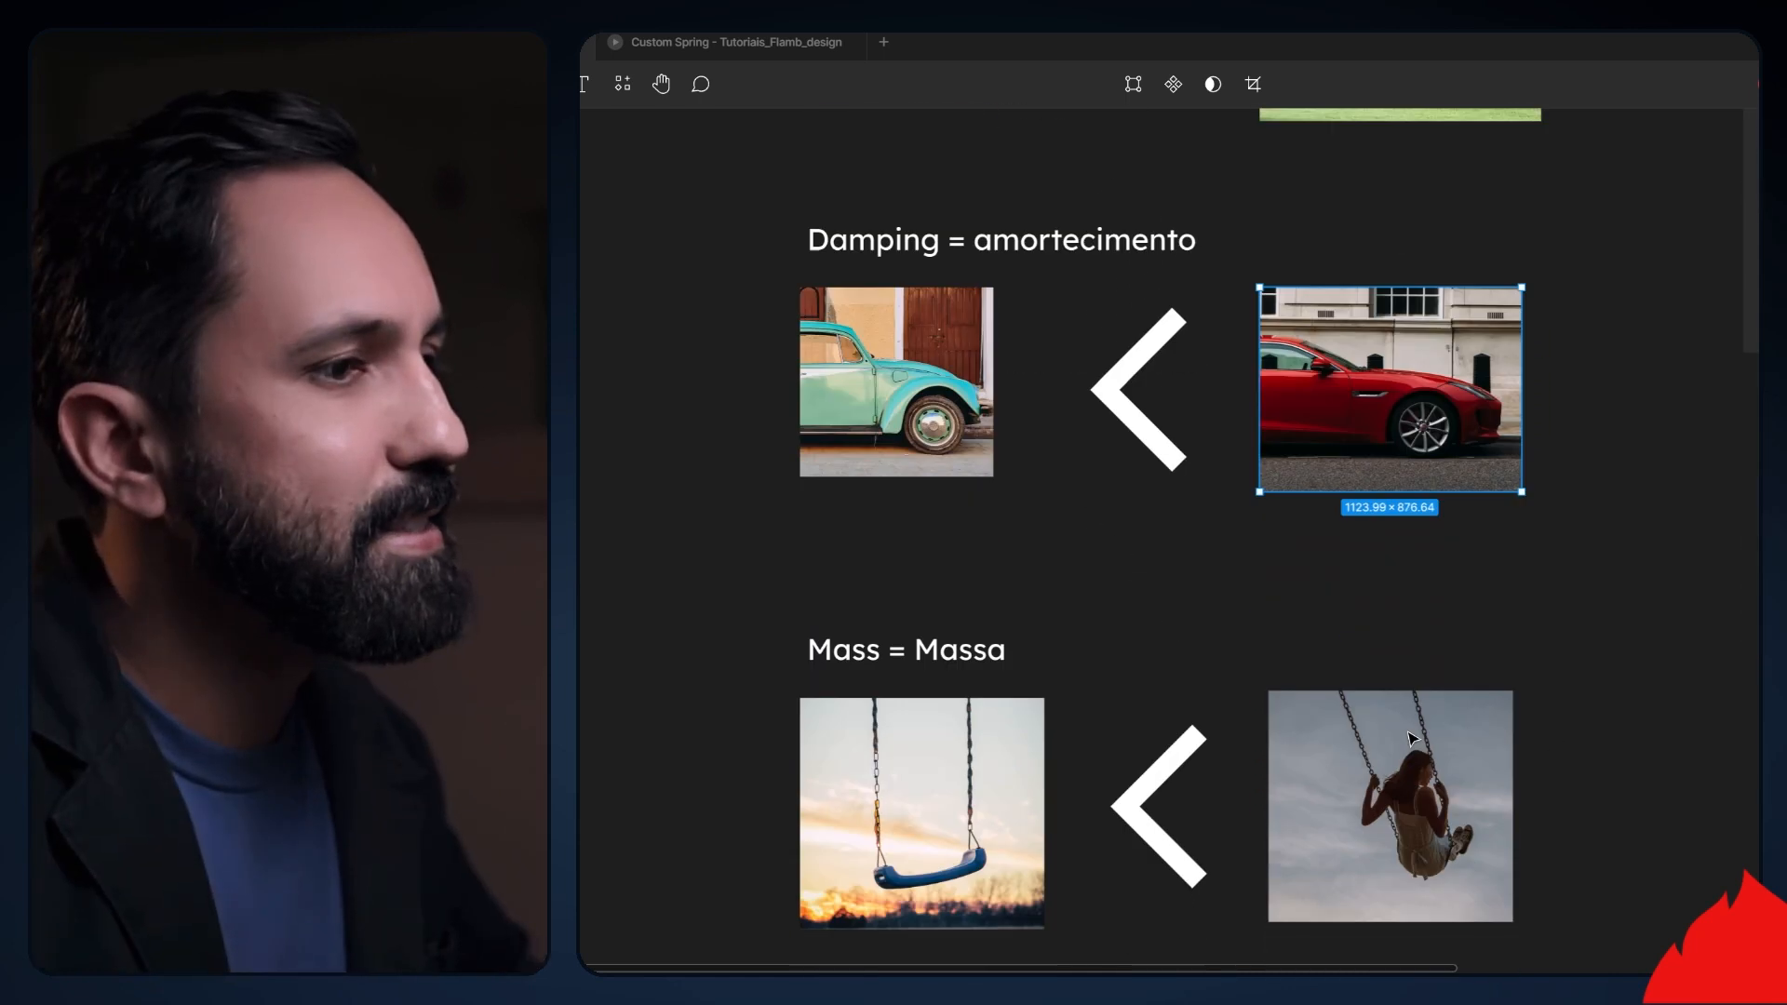
pyautogui.click(982, 534)
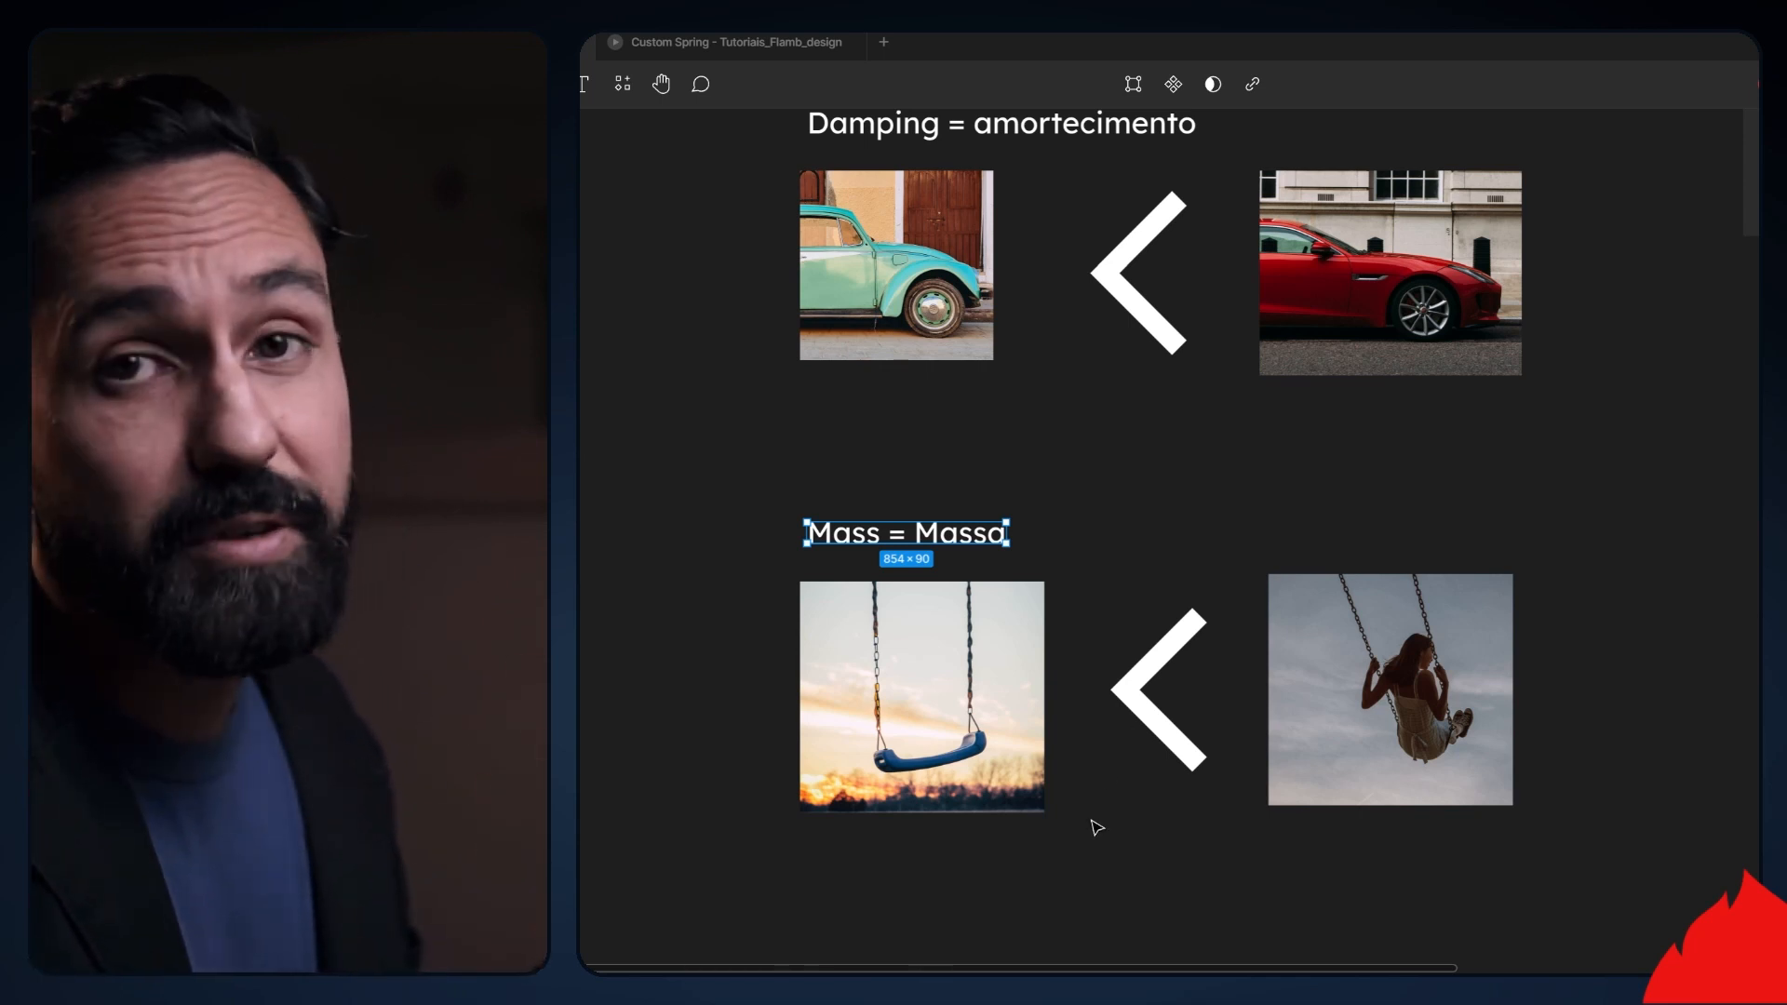
pyautogui.click(958, 762)
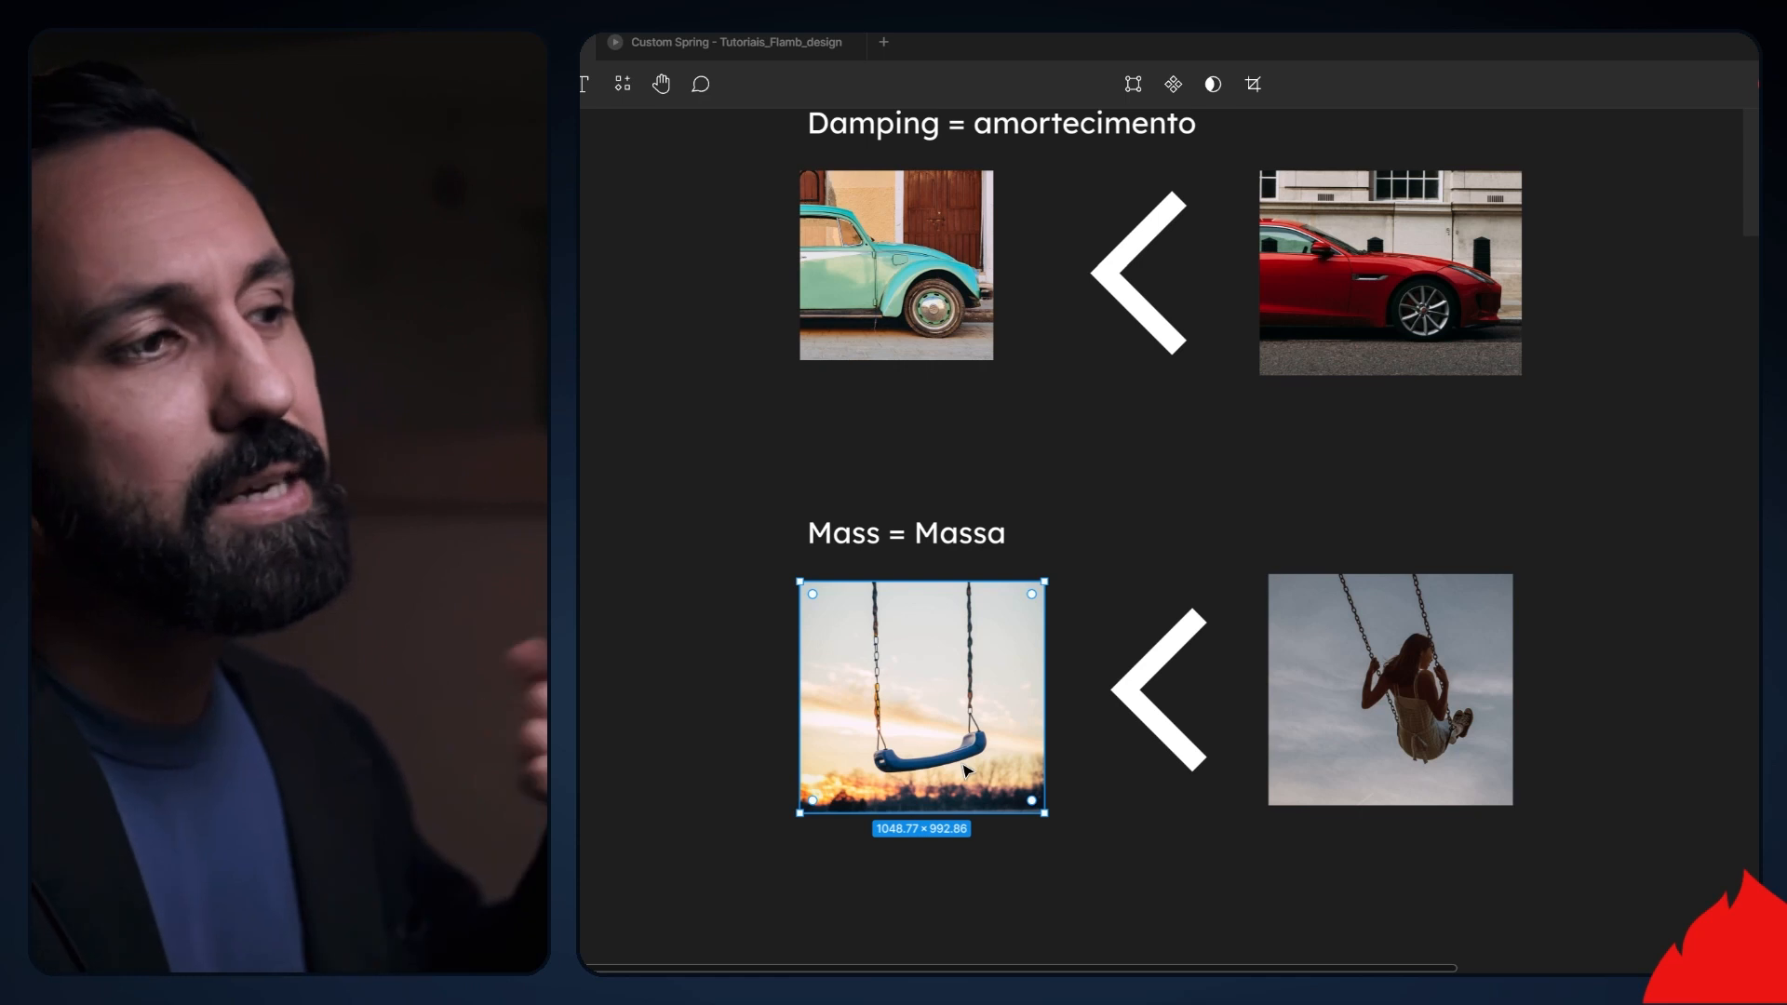
pyautogui.click(1419, 714)
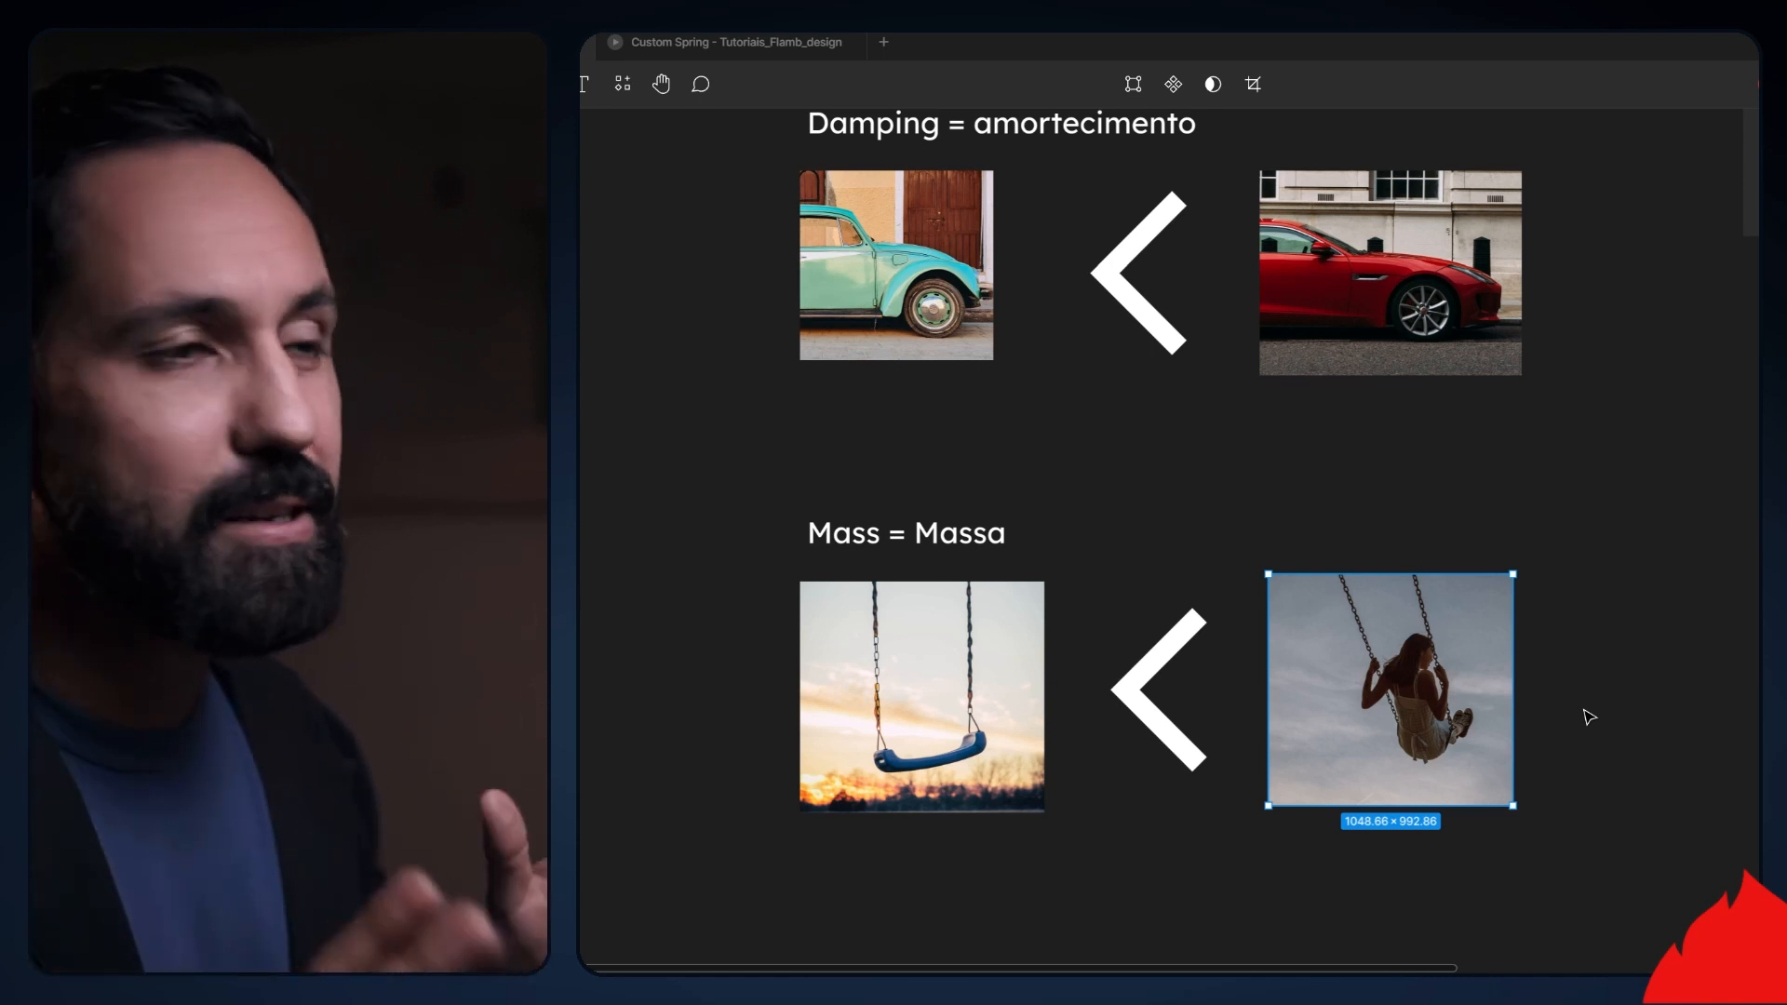
pyautogui.click(899, 700)
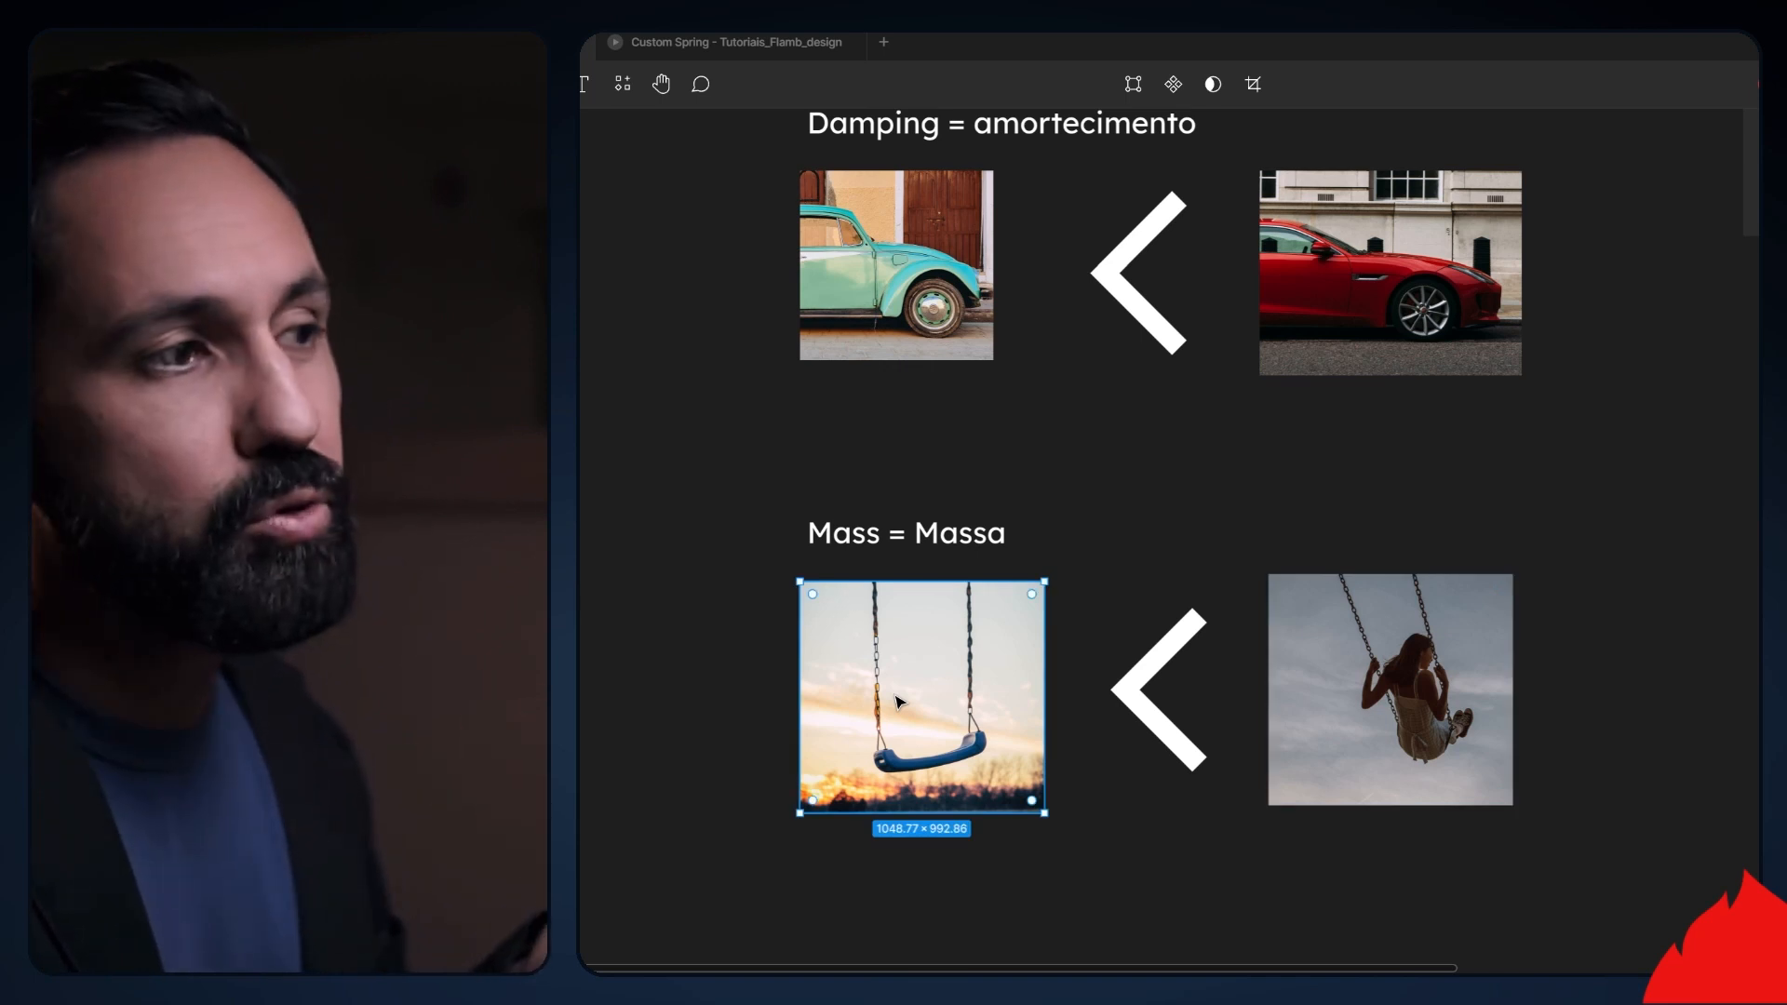
pyautogui.click(1326, 766)
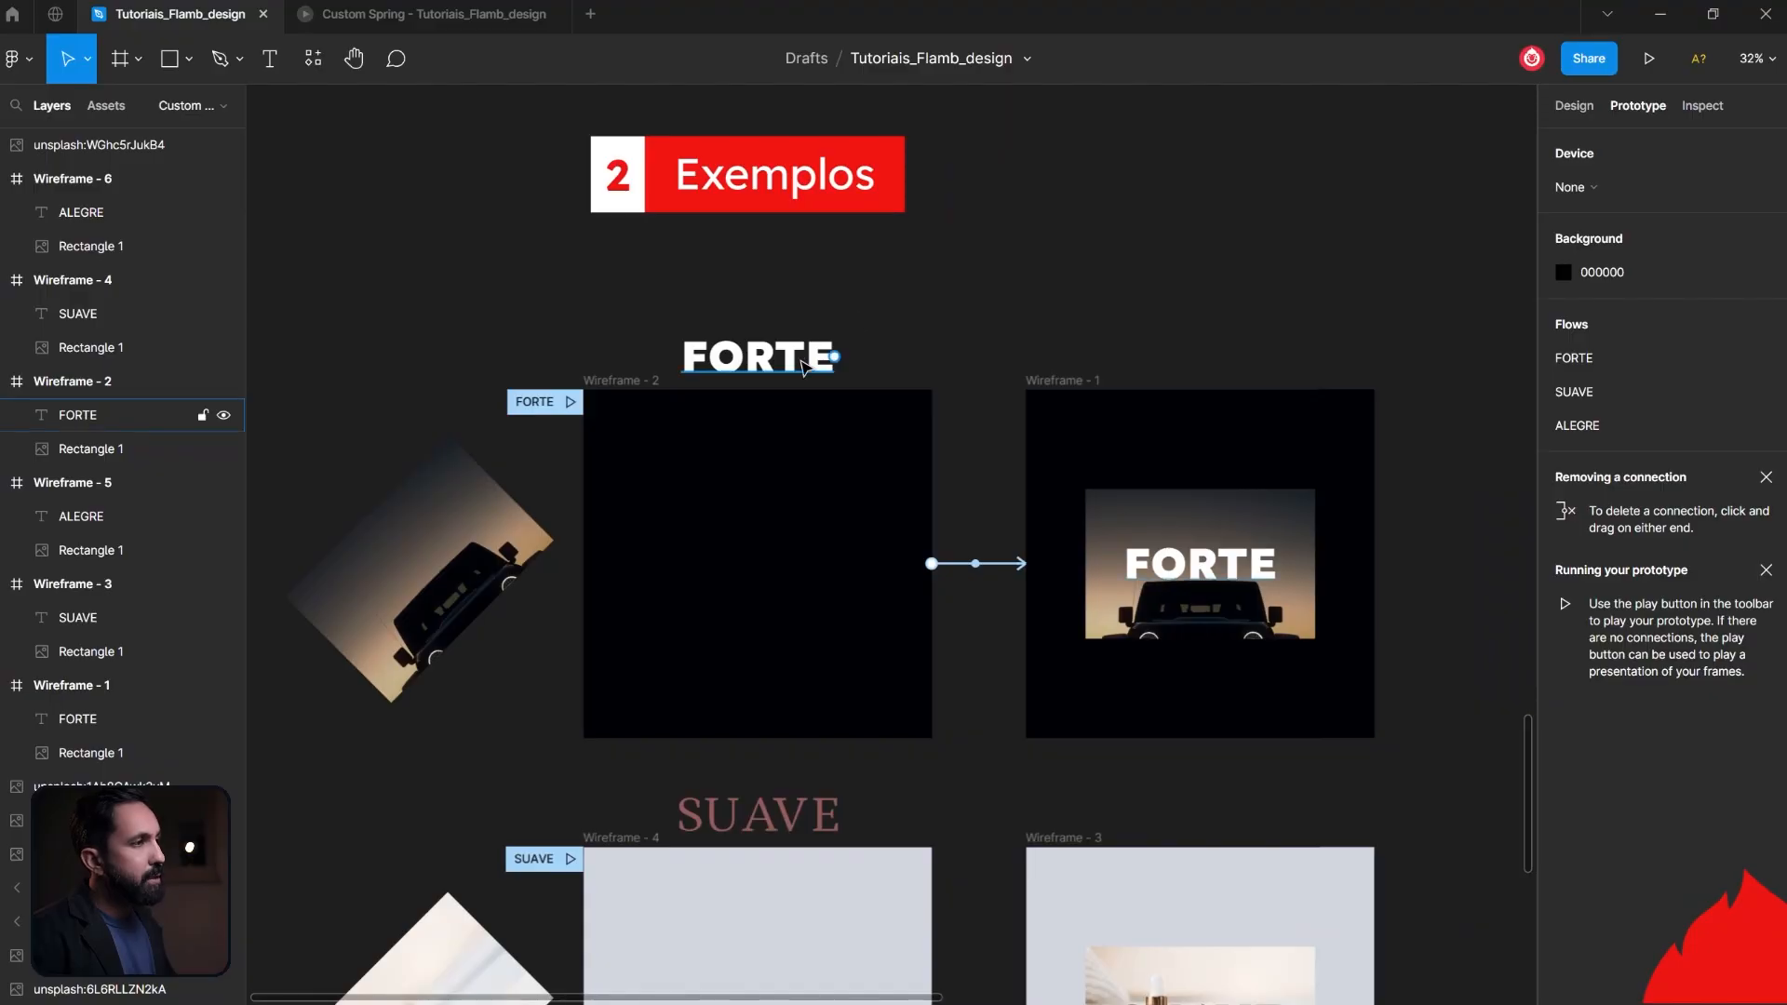
# - Review the FORTE example in the Exemplos section, checking its off-frame title and the link from Wireframe - 2 to Wireframe - 1
pyautogui.click(804, 365)
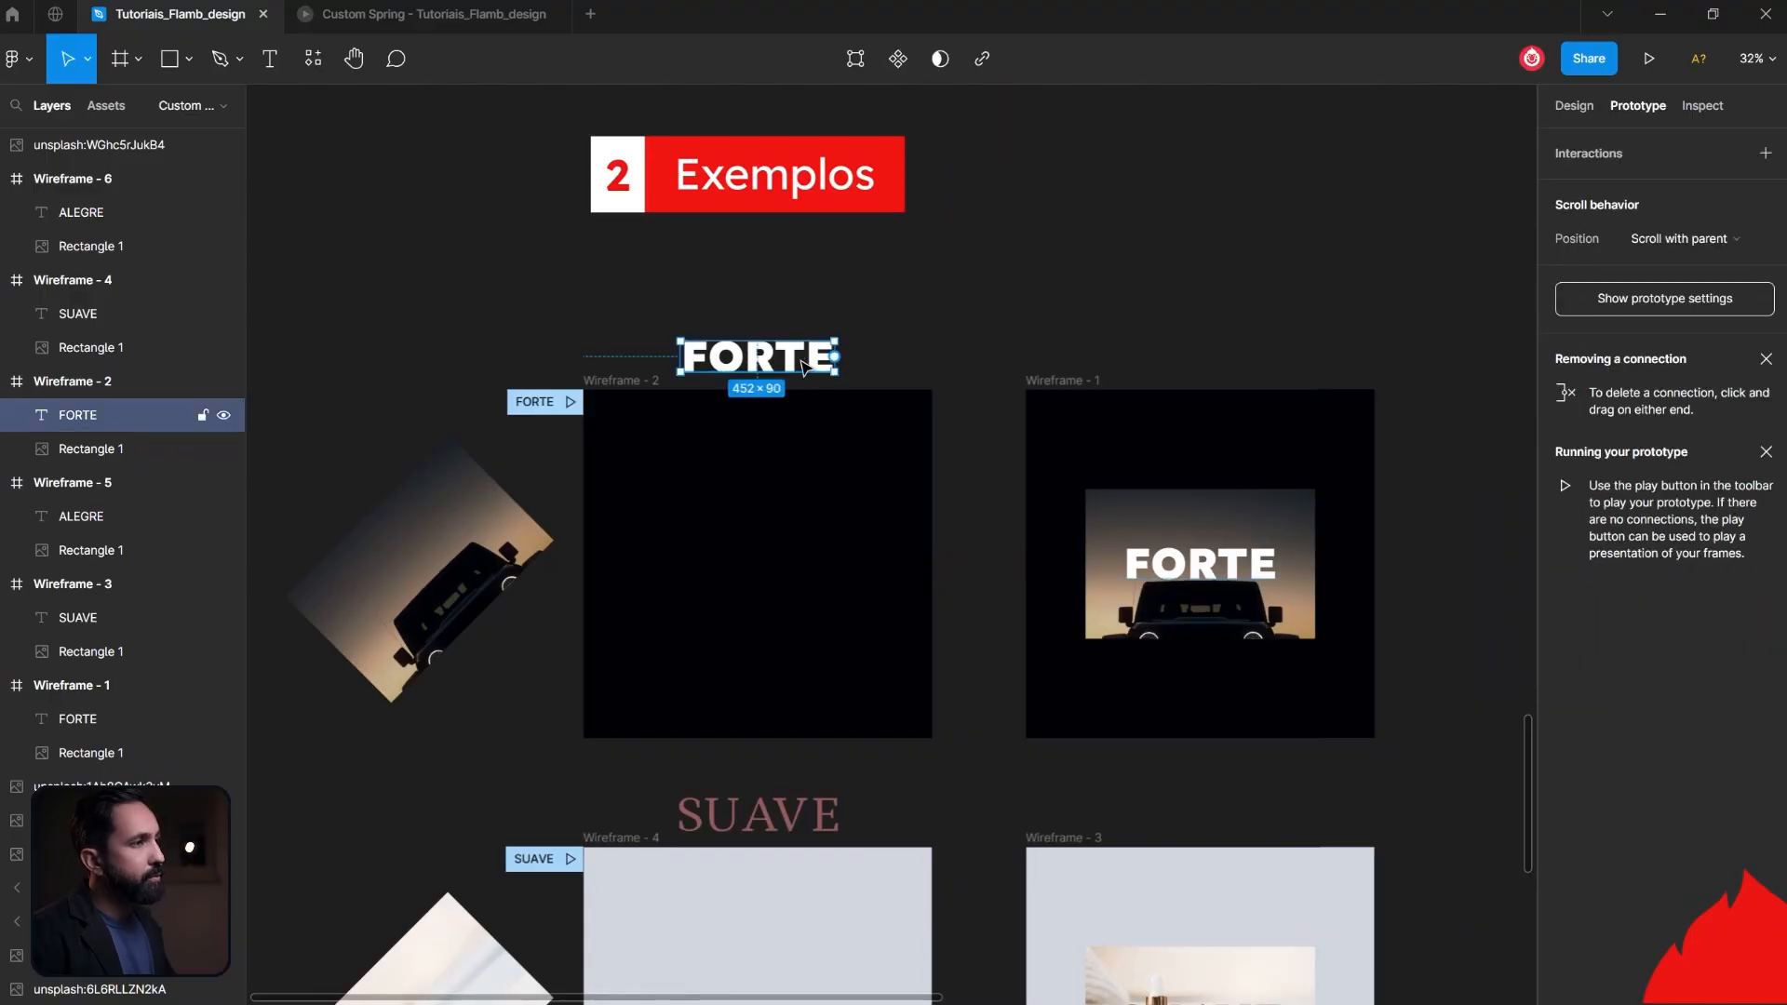
pyautogui.click(646, 402)
pyautogui.scroll(1, 989, 679)
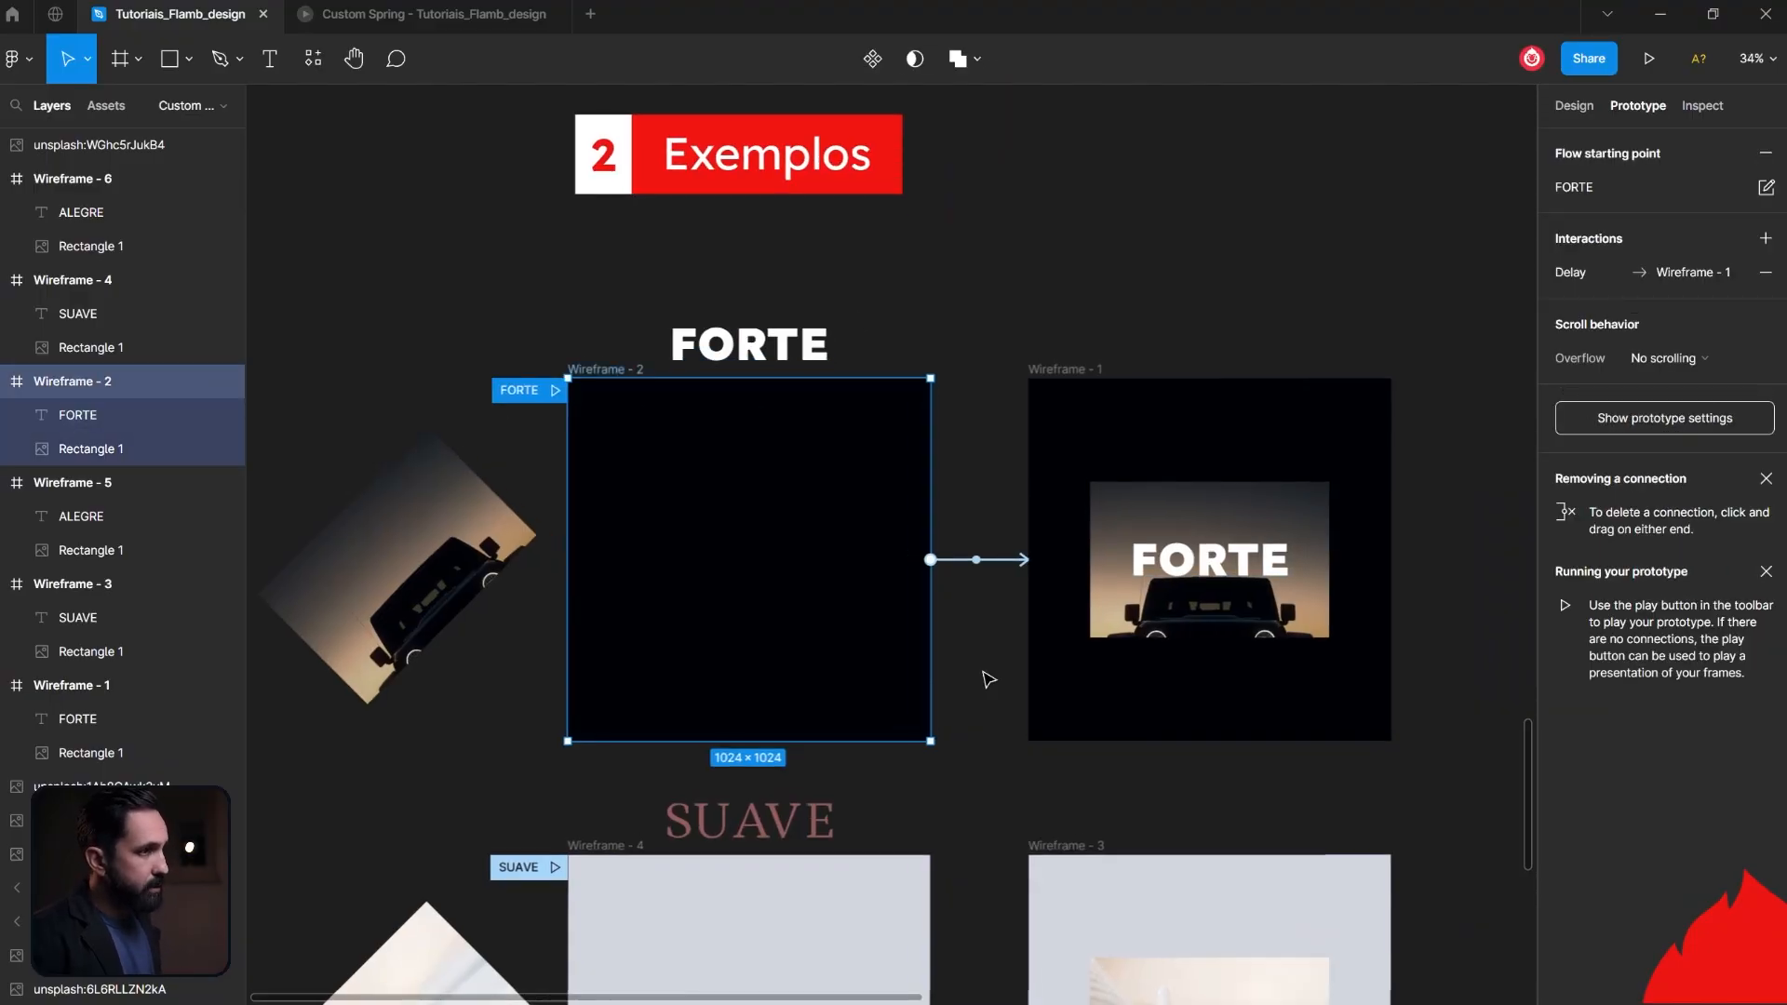
pyautogui.scroll(-5, 1000, 647)
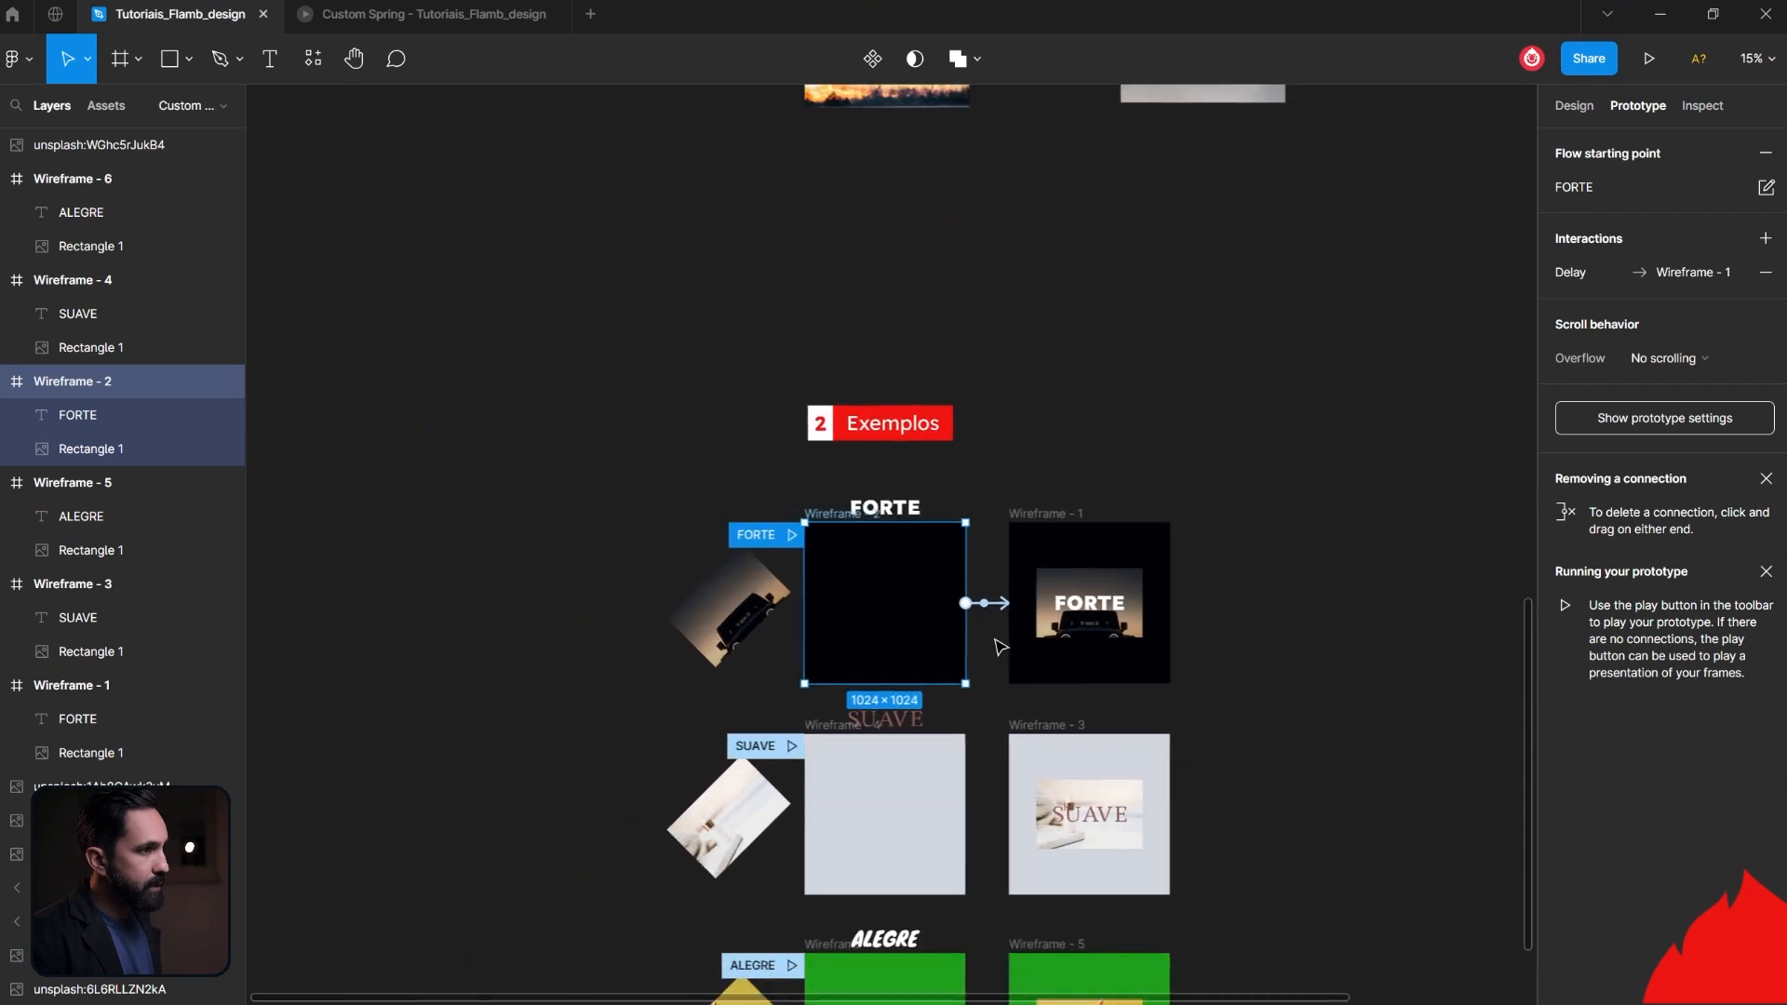
pyautogui.scroll(-4, 994, 802)
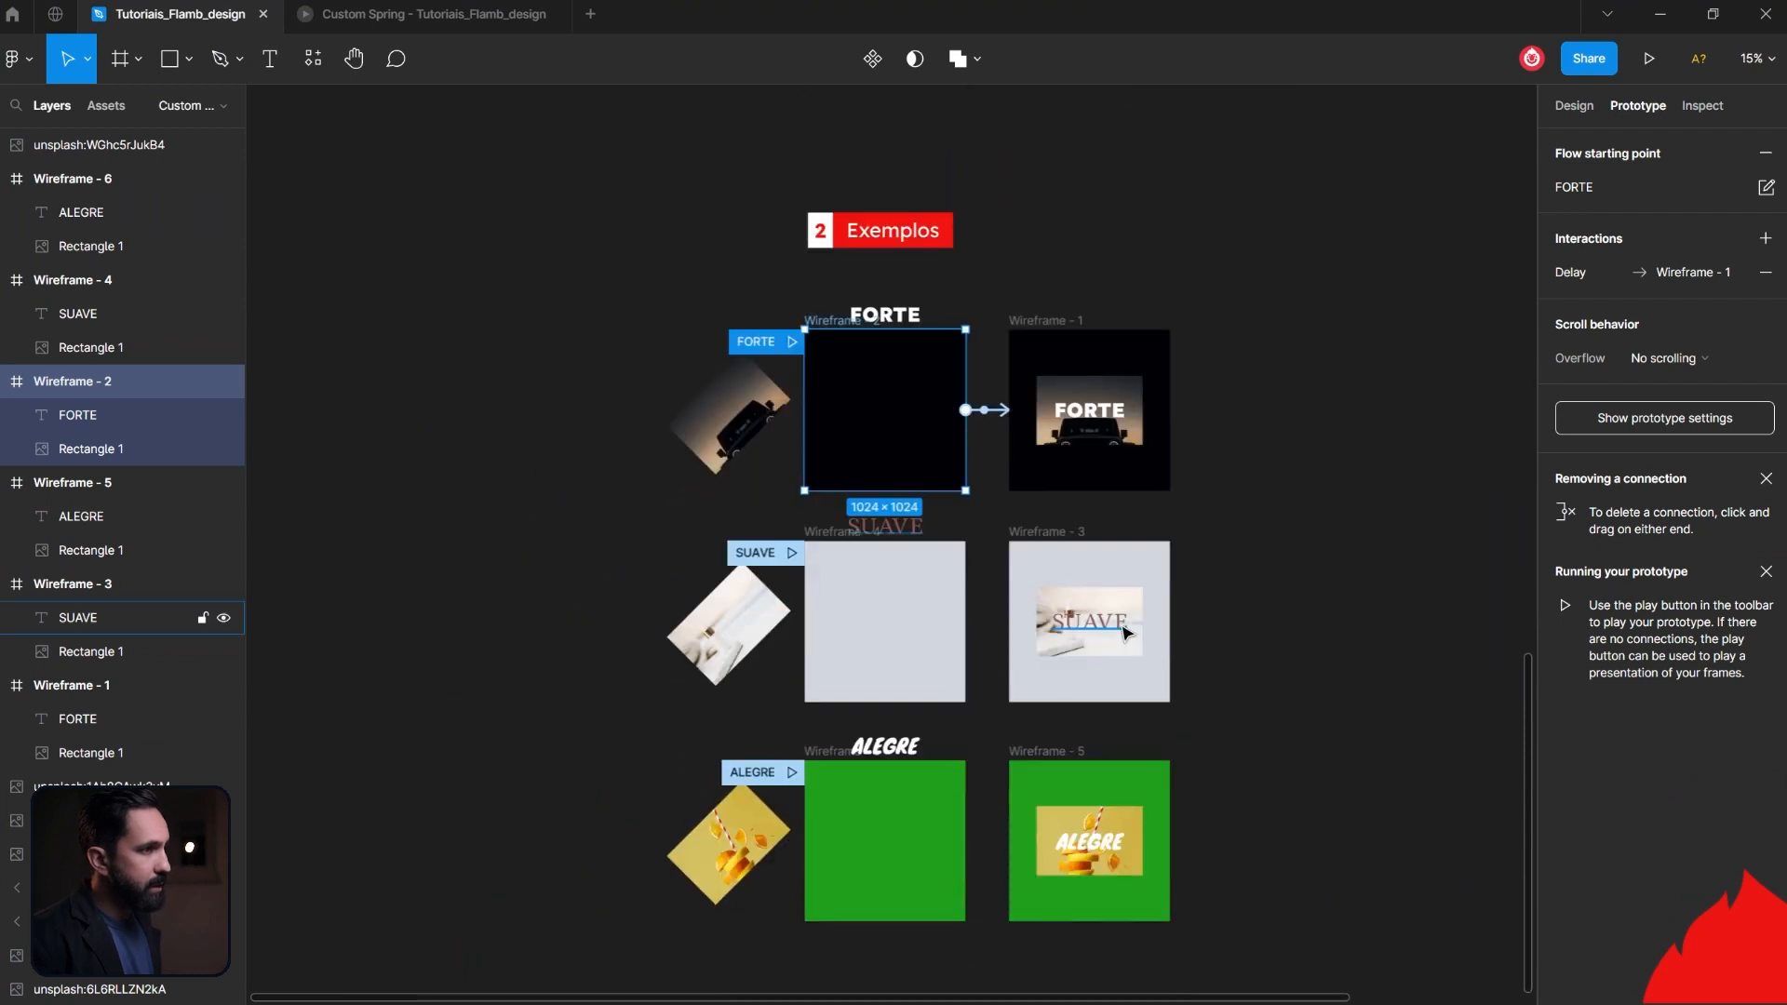
# - Inspect how the SUAVE and ALEGRE images and titles are placed in their start and end frames
pyautogui.click(1090, 819)
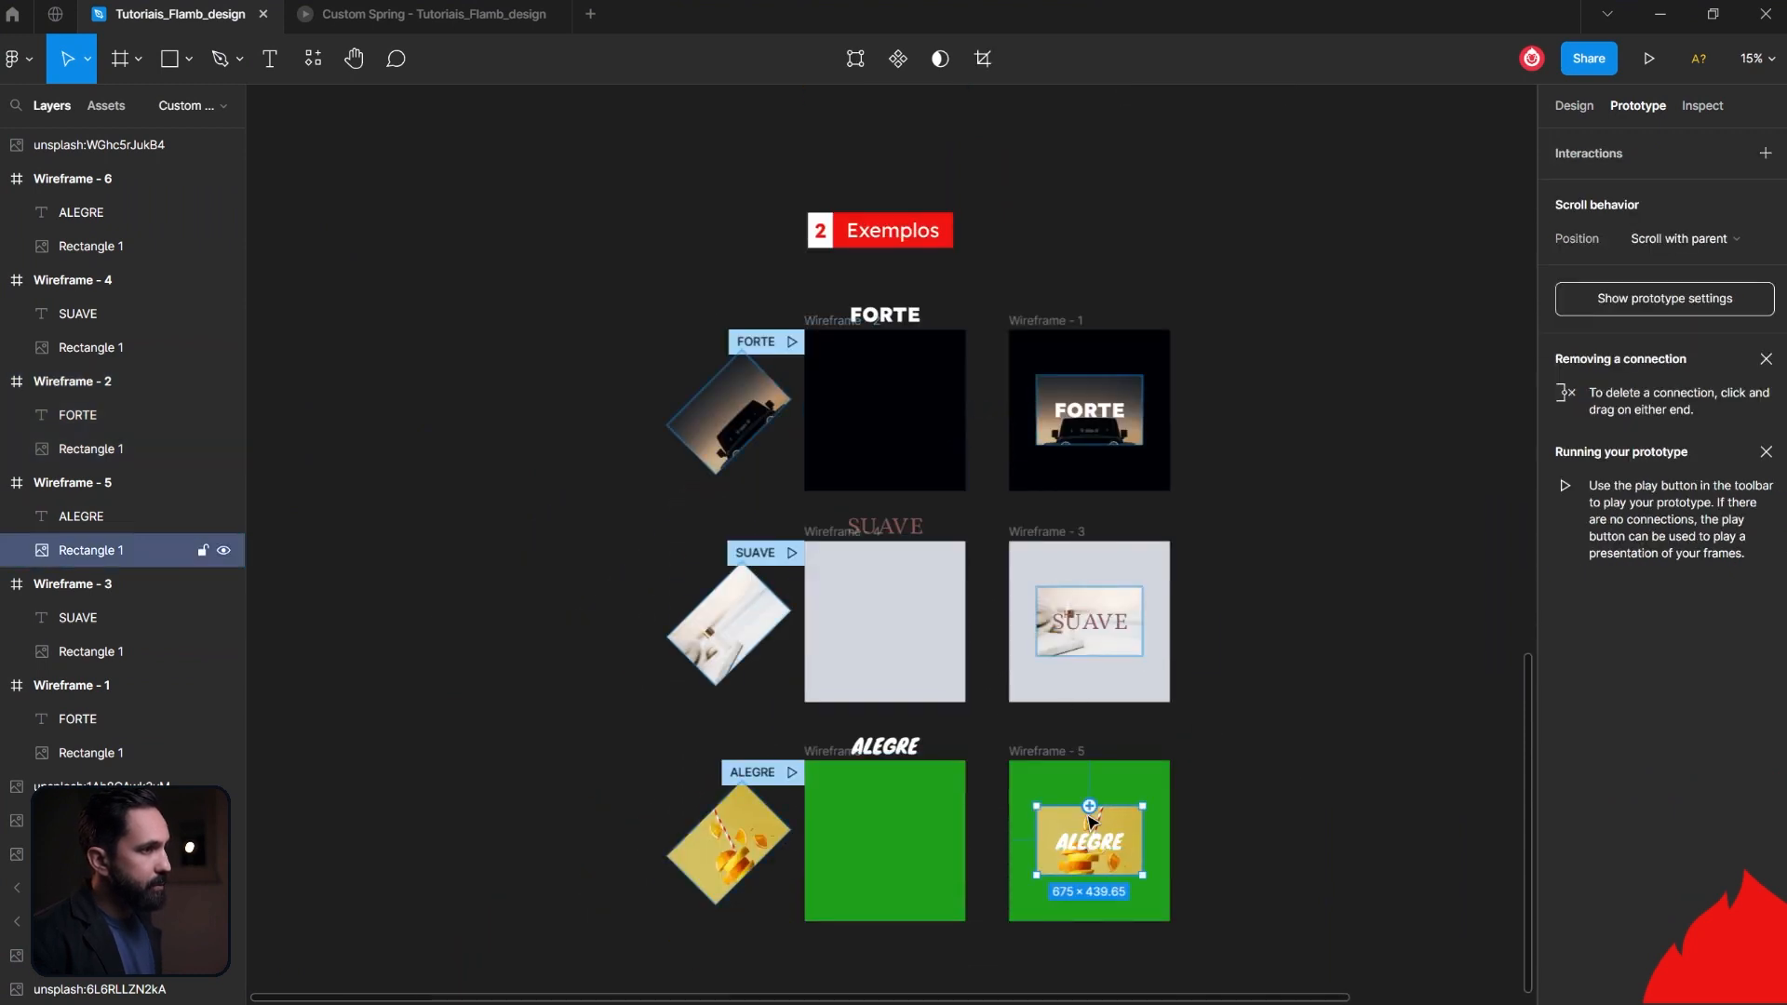
pyautogui.click(716, 632)
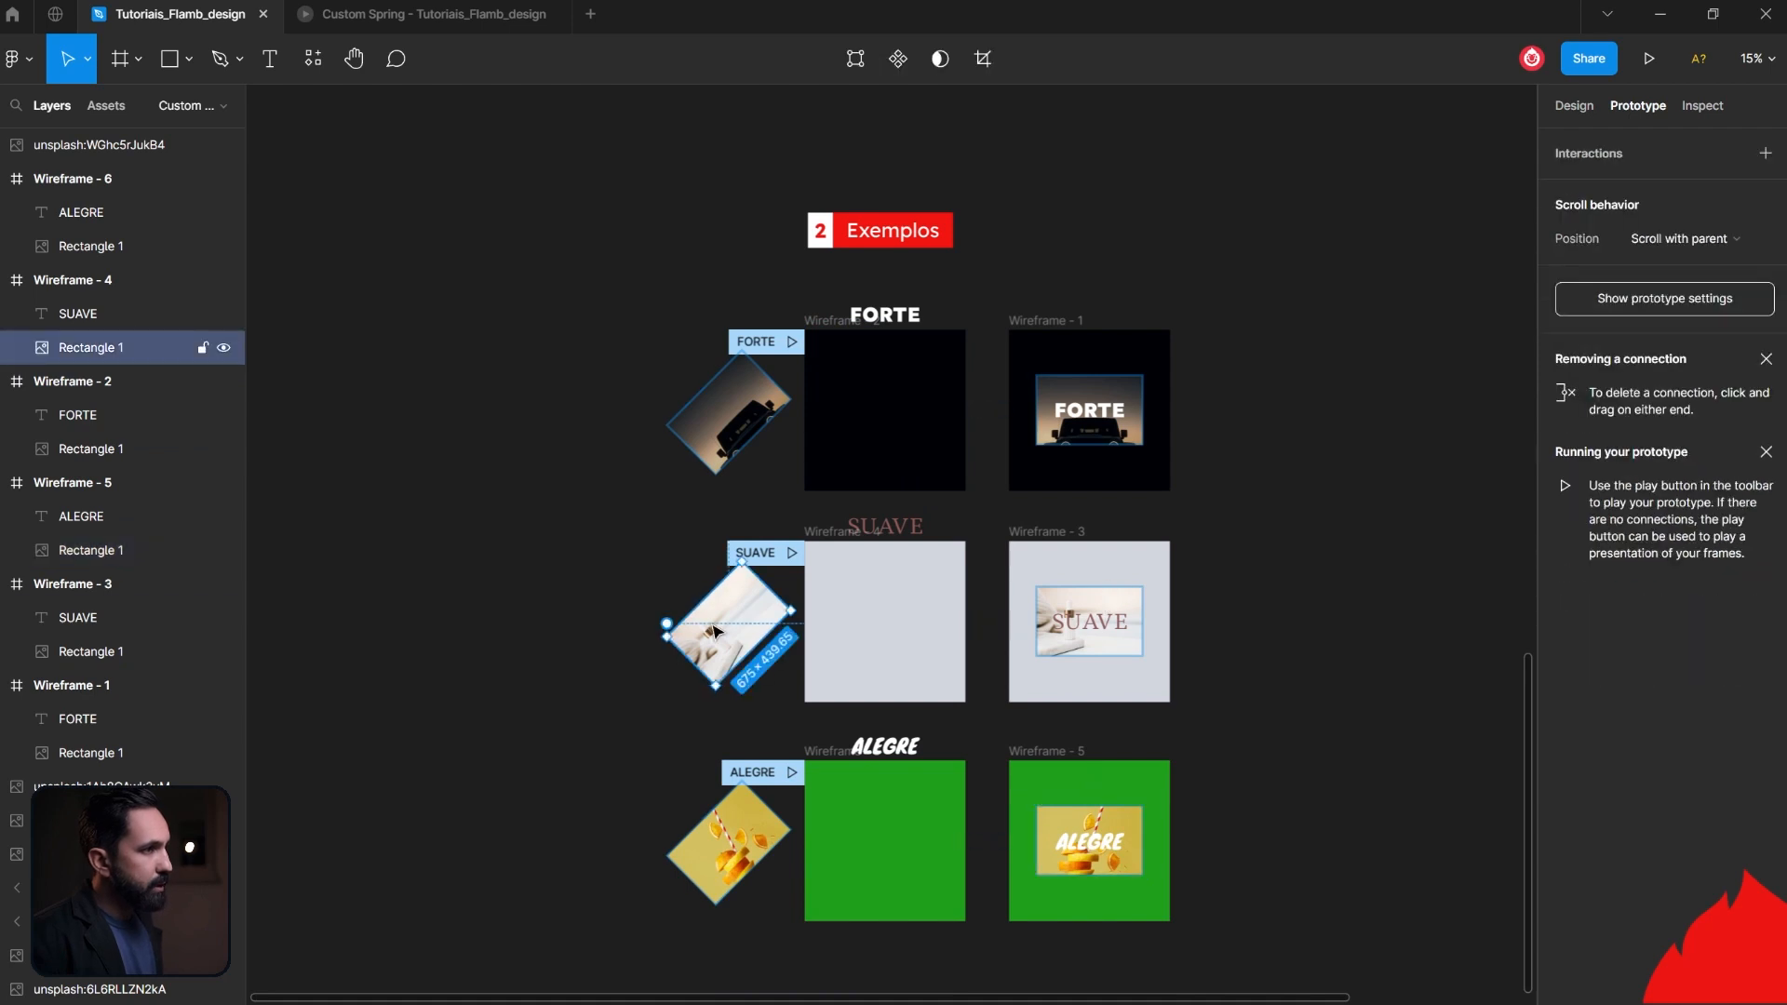
pyautogui.click(750, 821)
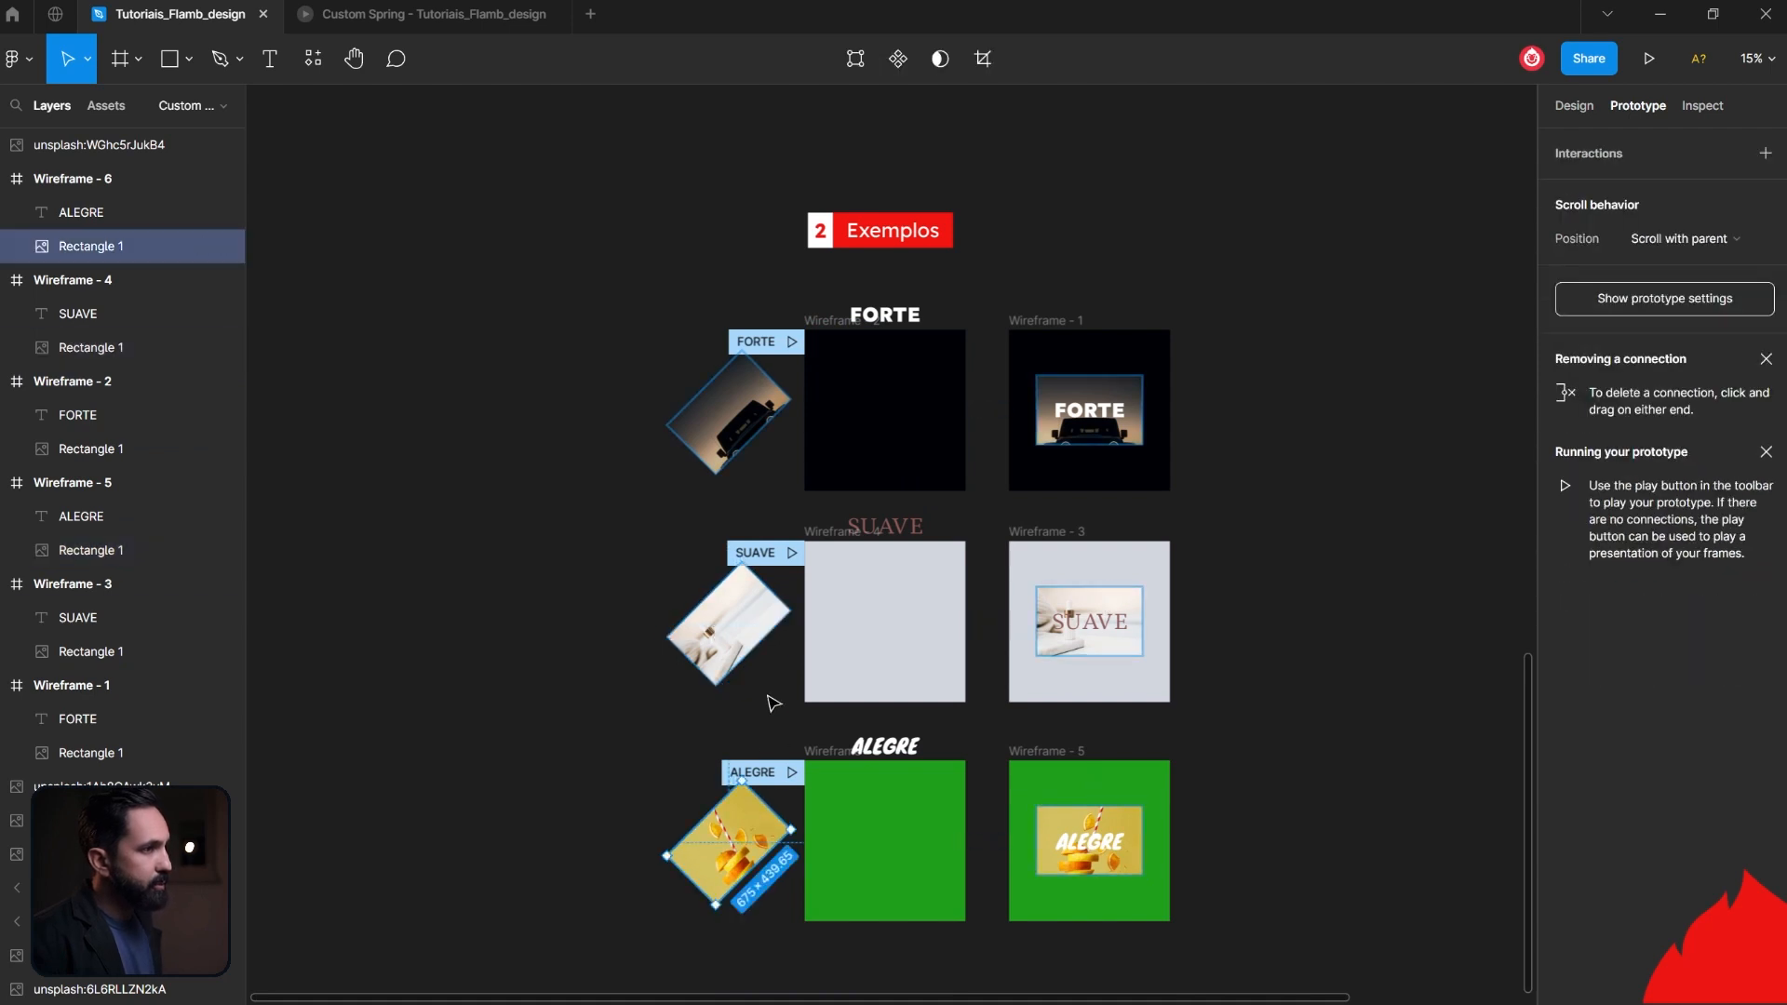
pyautogui.click(884, 527)
pyautogui.click(913, 749)
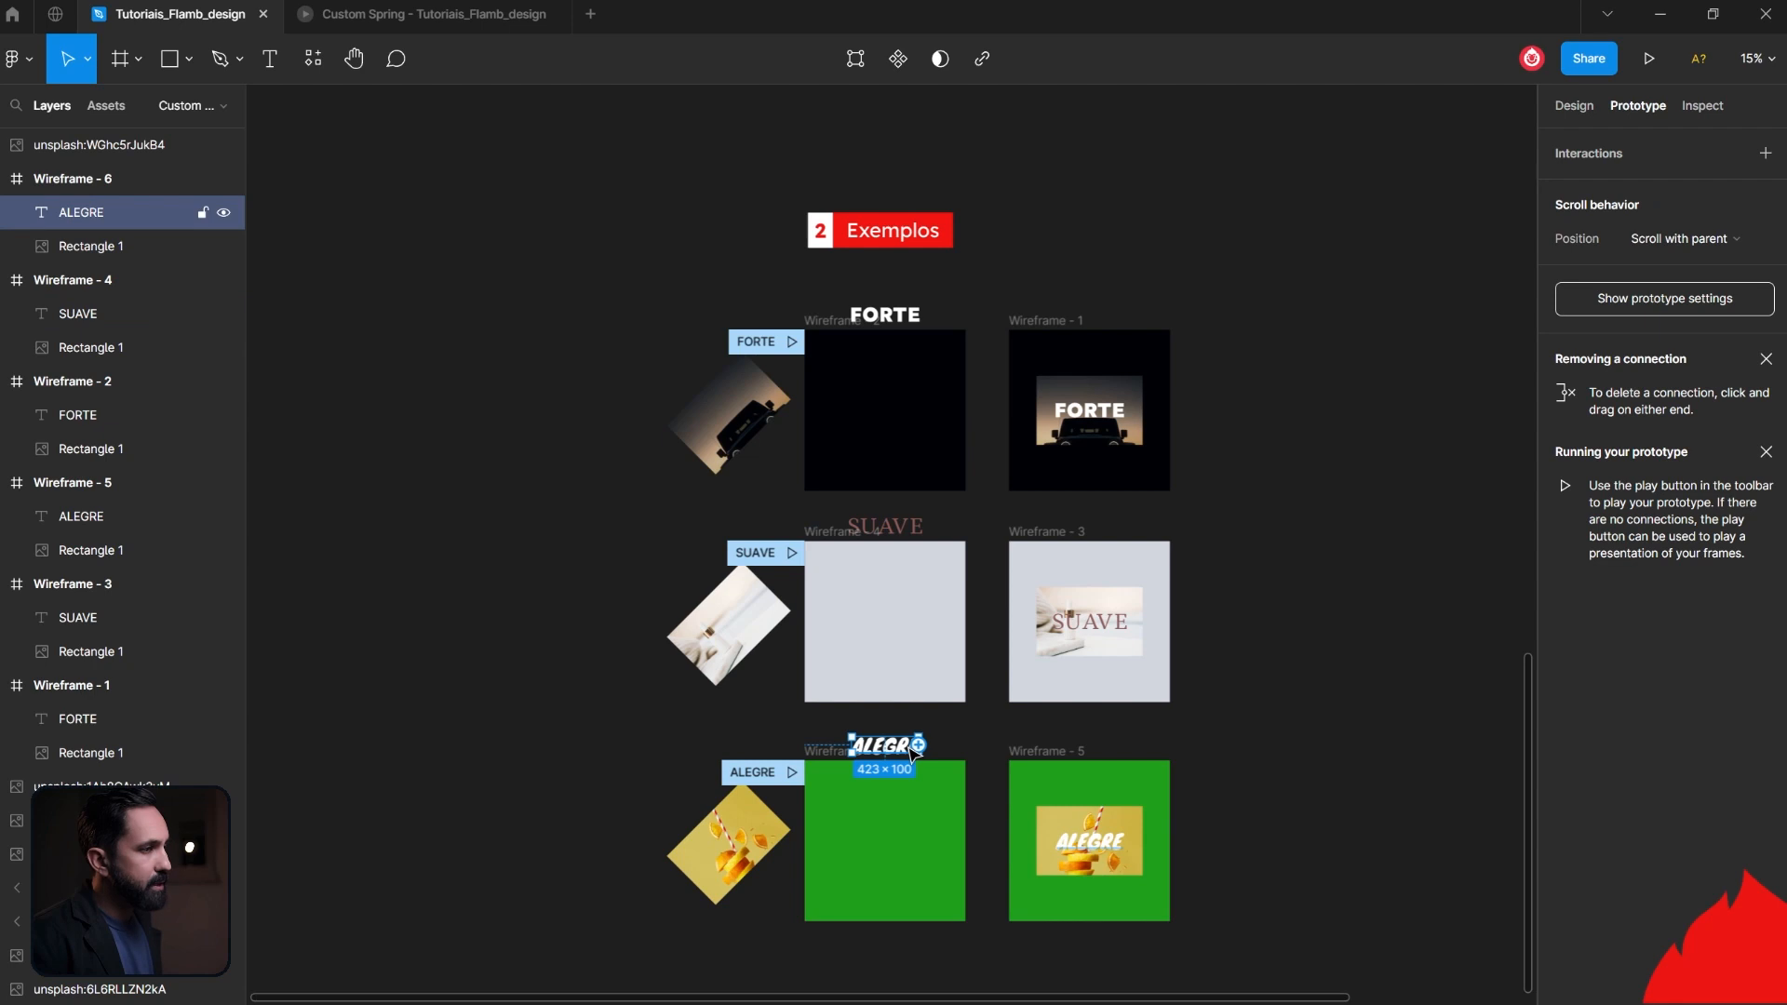
pyautogui.scroll(3, 982, 819)
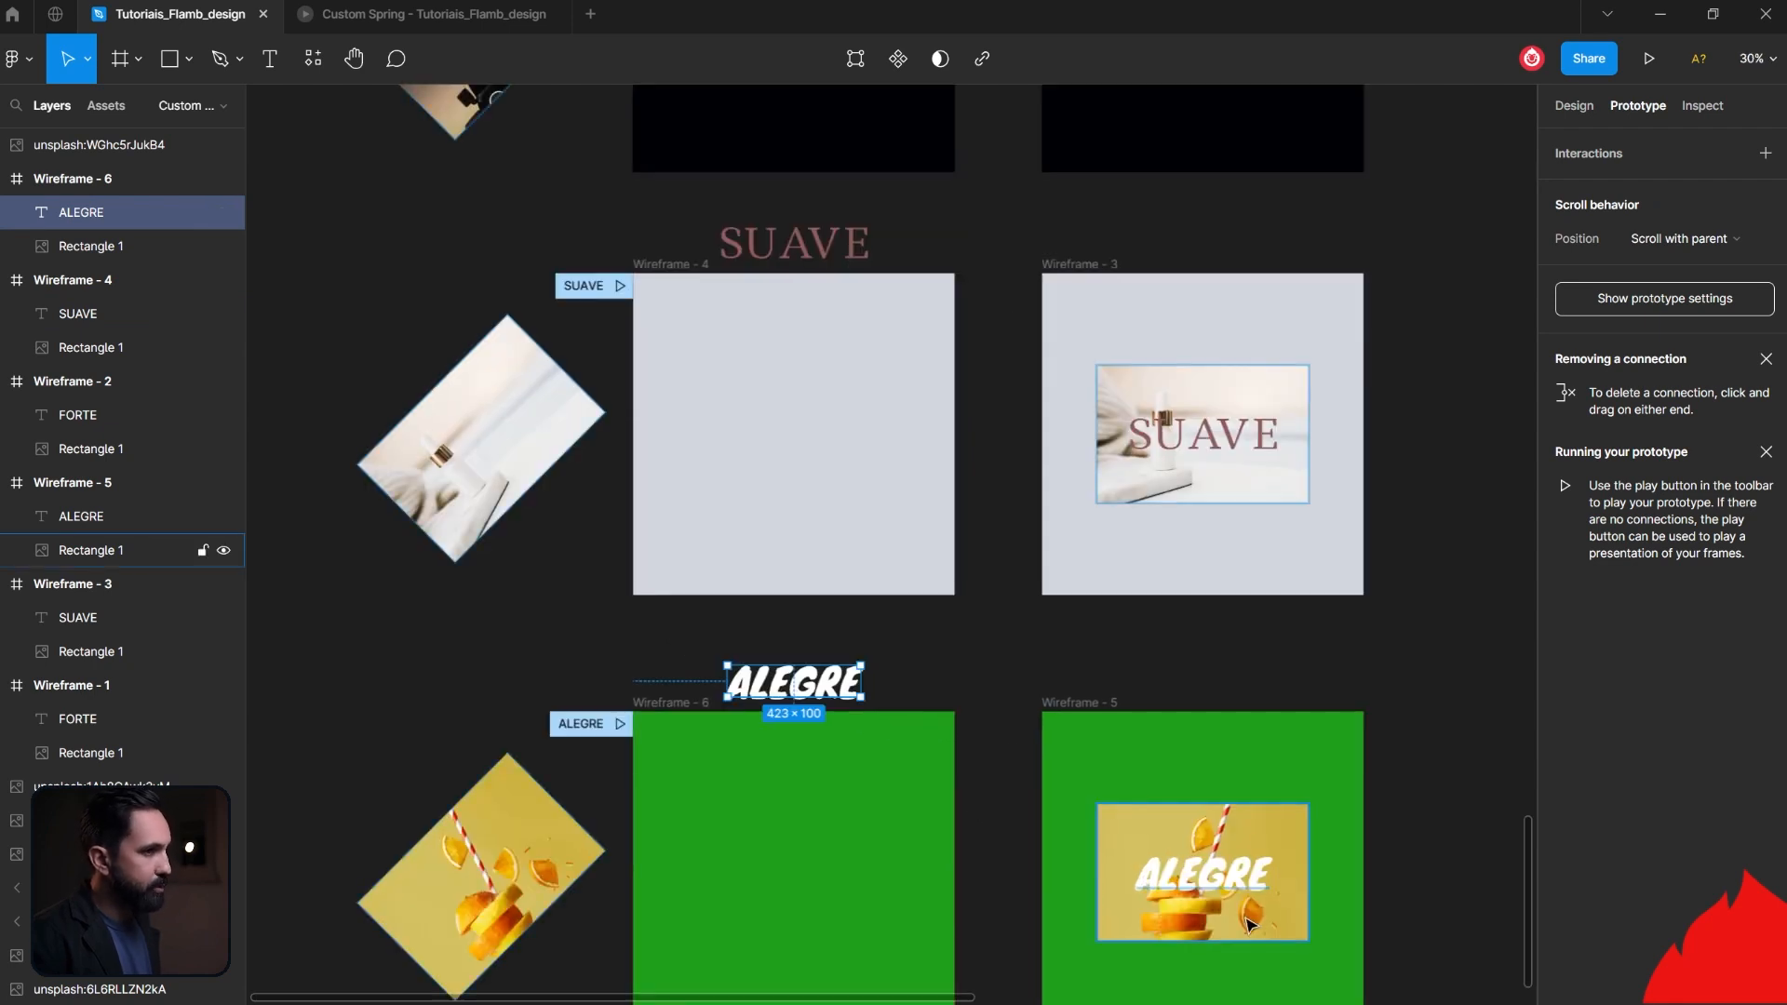
pyautogui.scroll(5, 1173, 769)
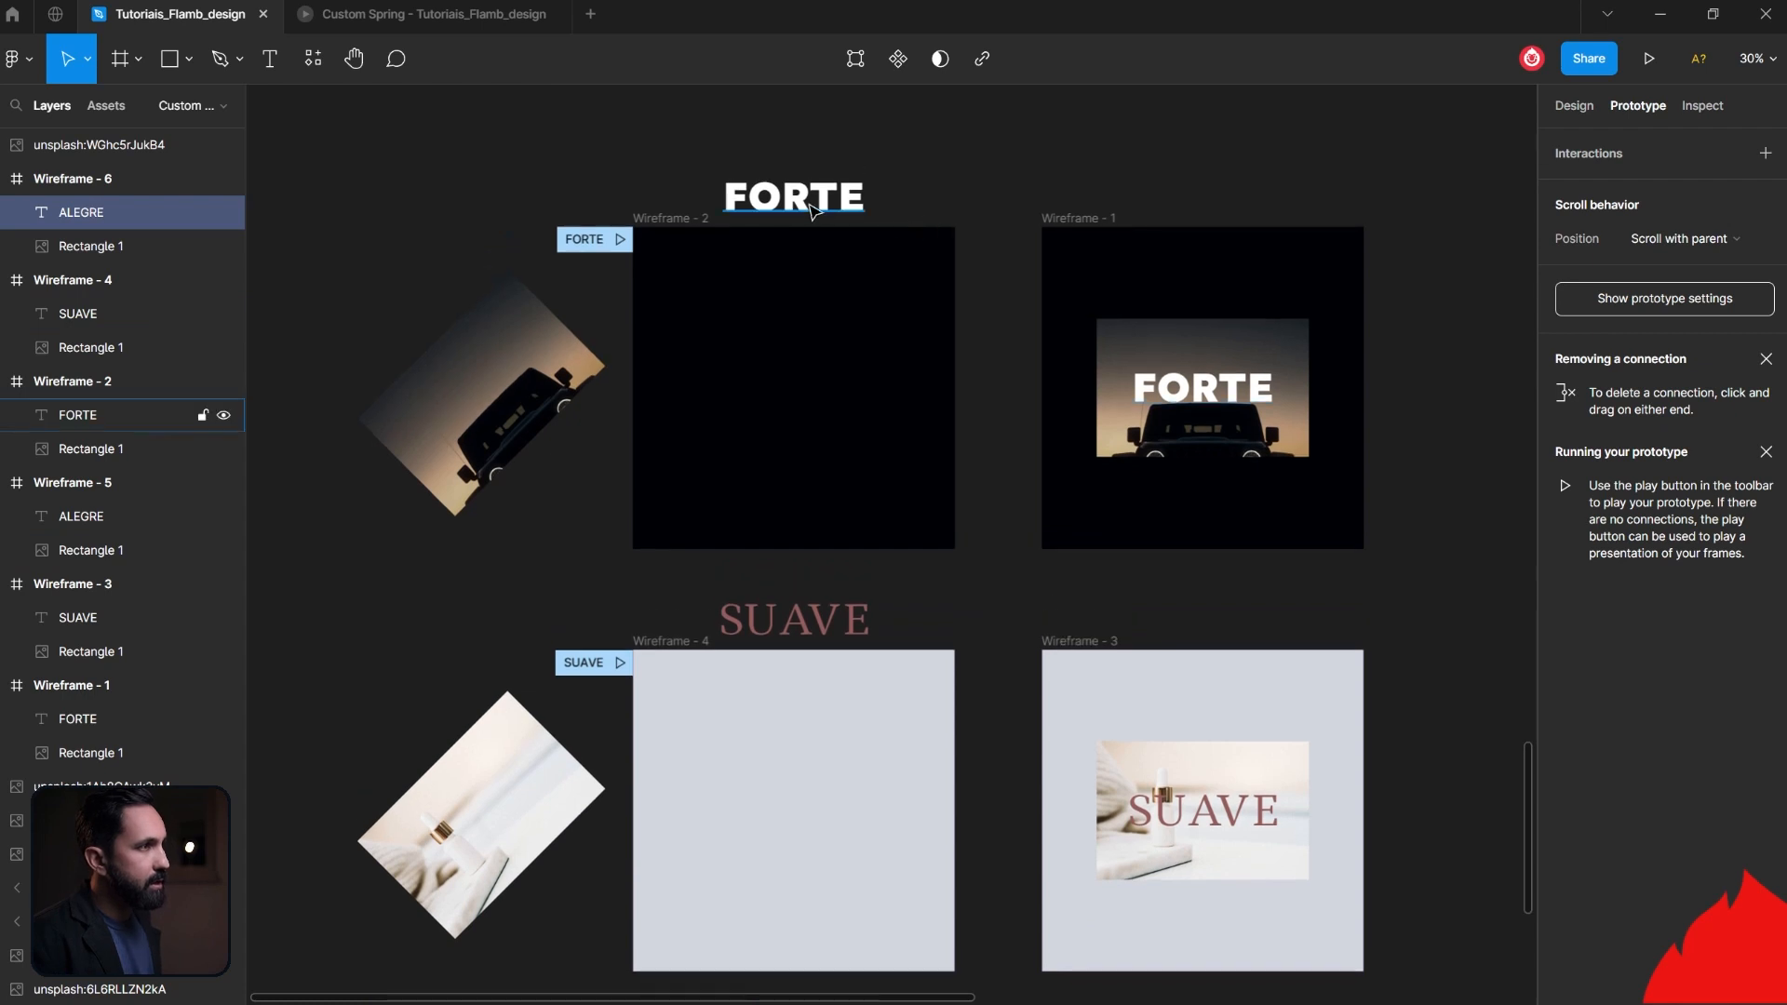
# - Open the interaction details of the Wireframe - 2 to Wireframe - 1 connection and examine its custom spring values
pyautogui.click(663, 224)
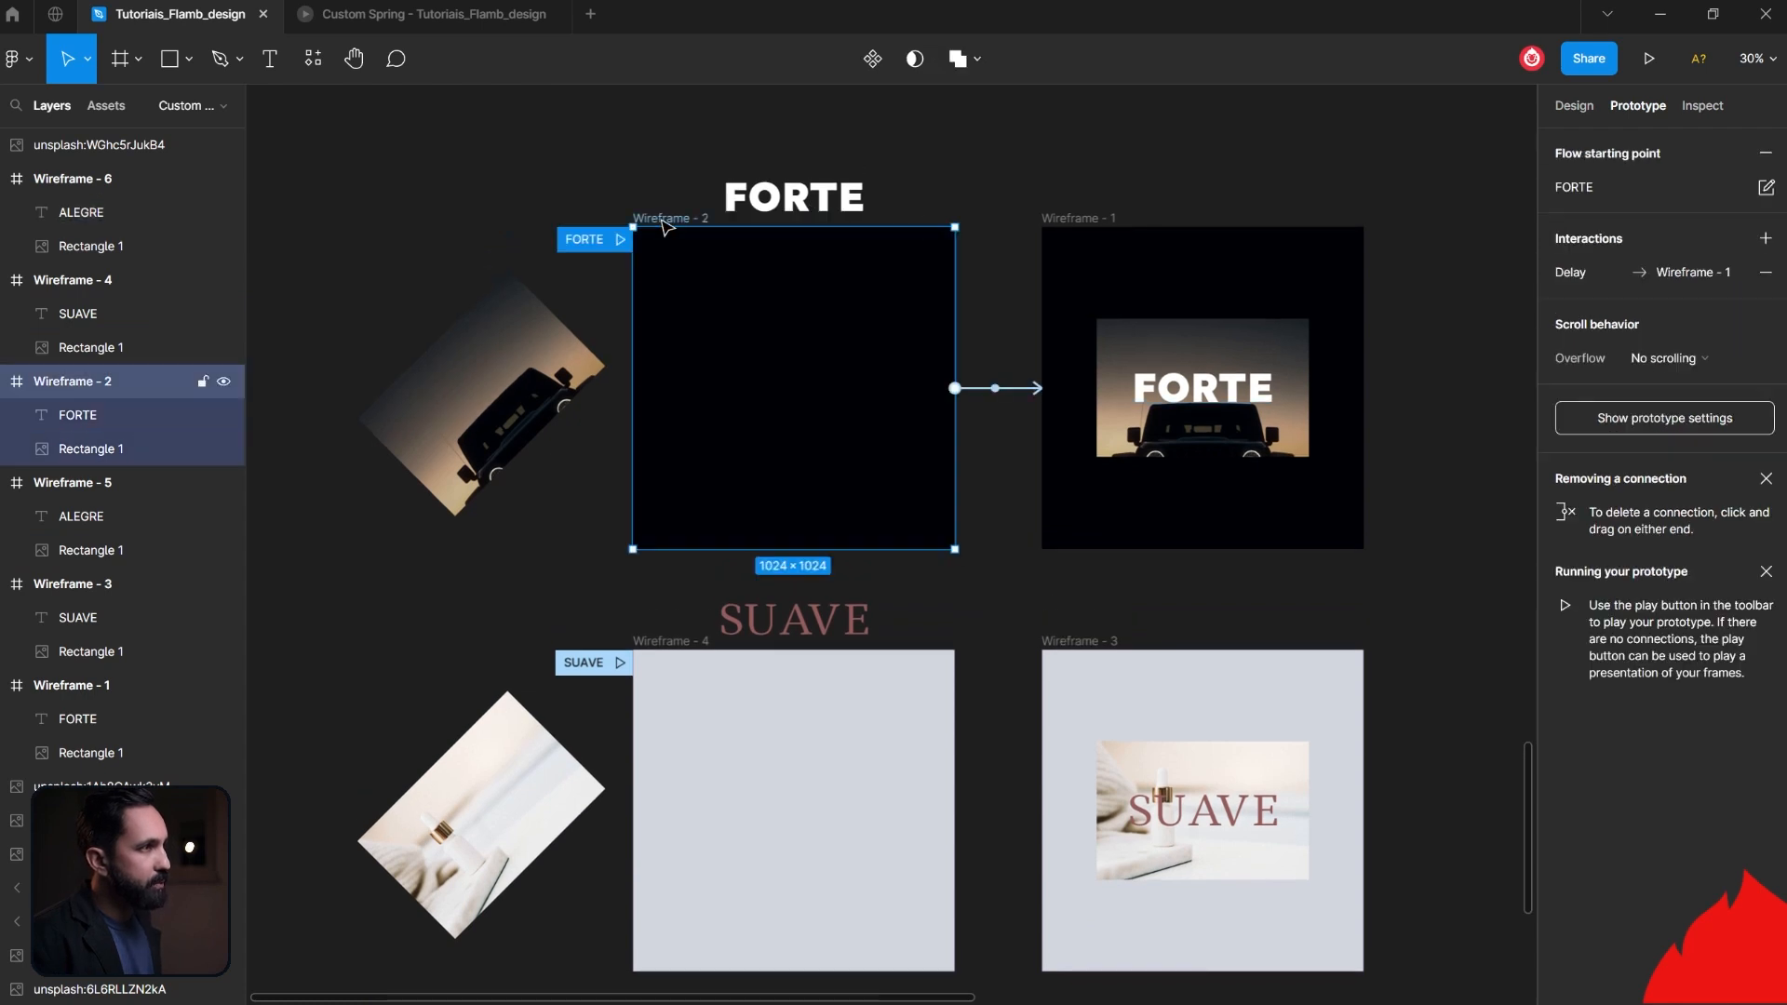
pyautogui.click(1011, 389)
pyautogui.scroll(5, 1011, 389)
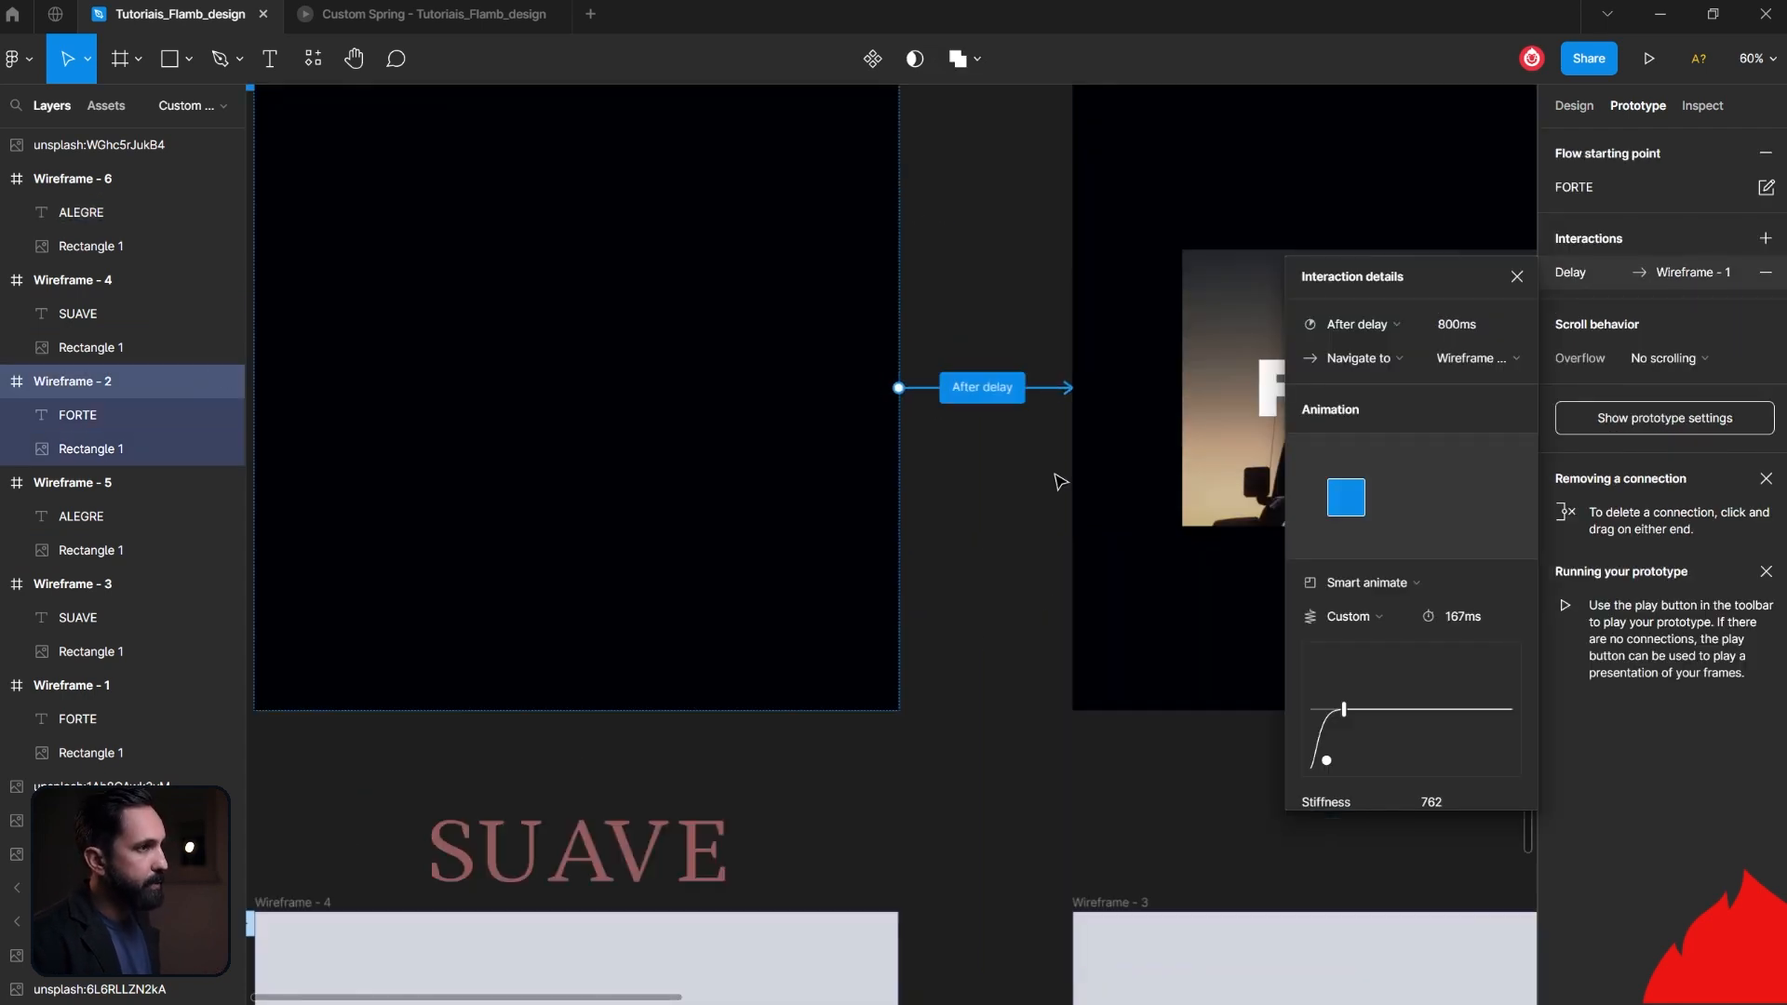
pyautogui.moveTo(1017, 475); pyautogui.dragTo(649, 589)
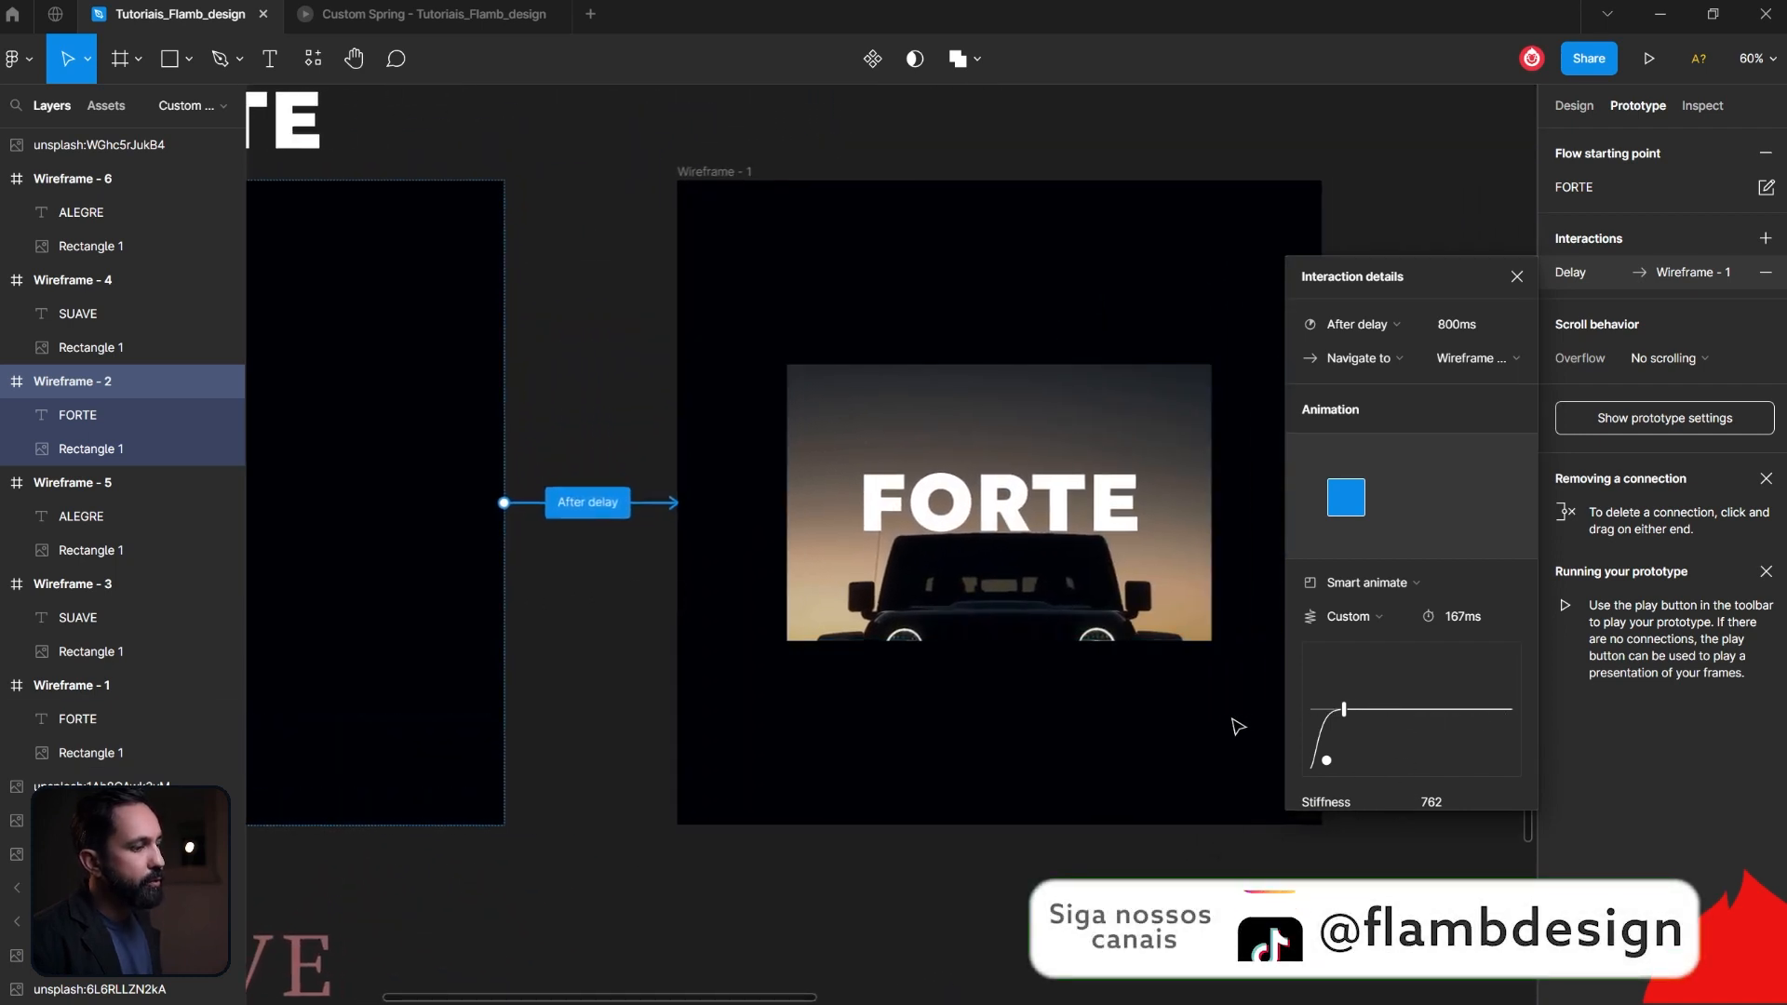
pyautogui.scroll(-2, 1405, 717)
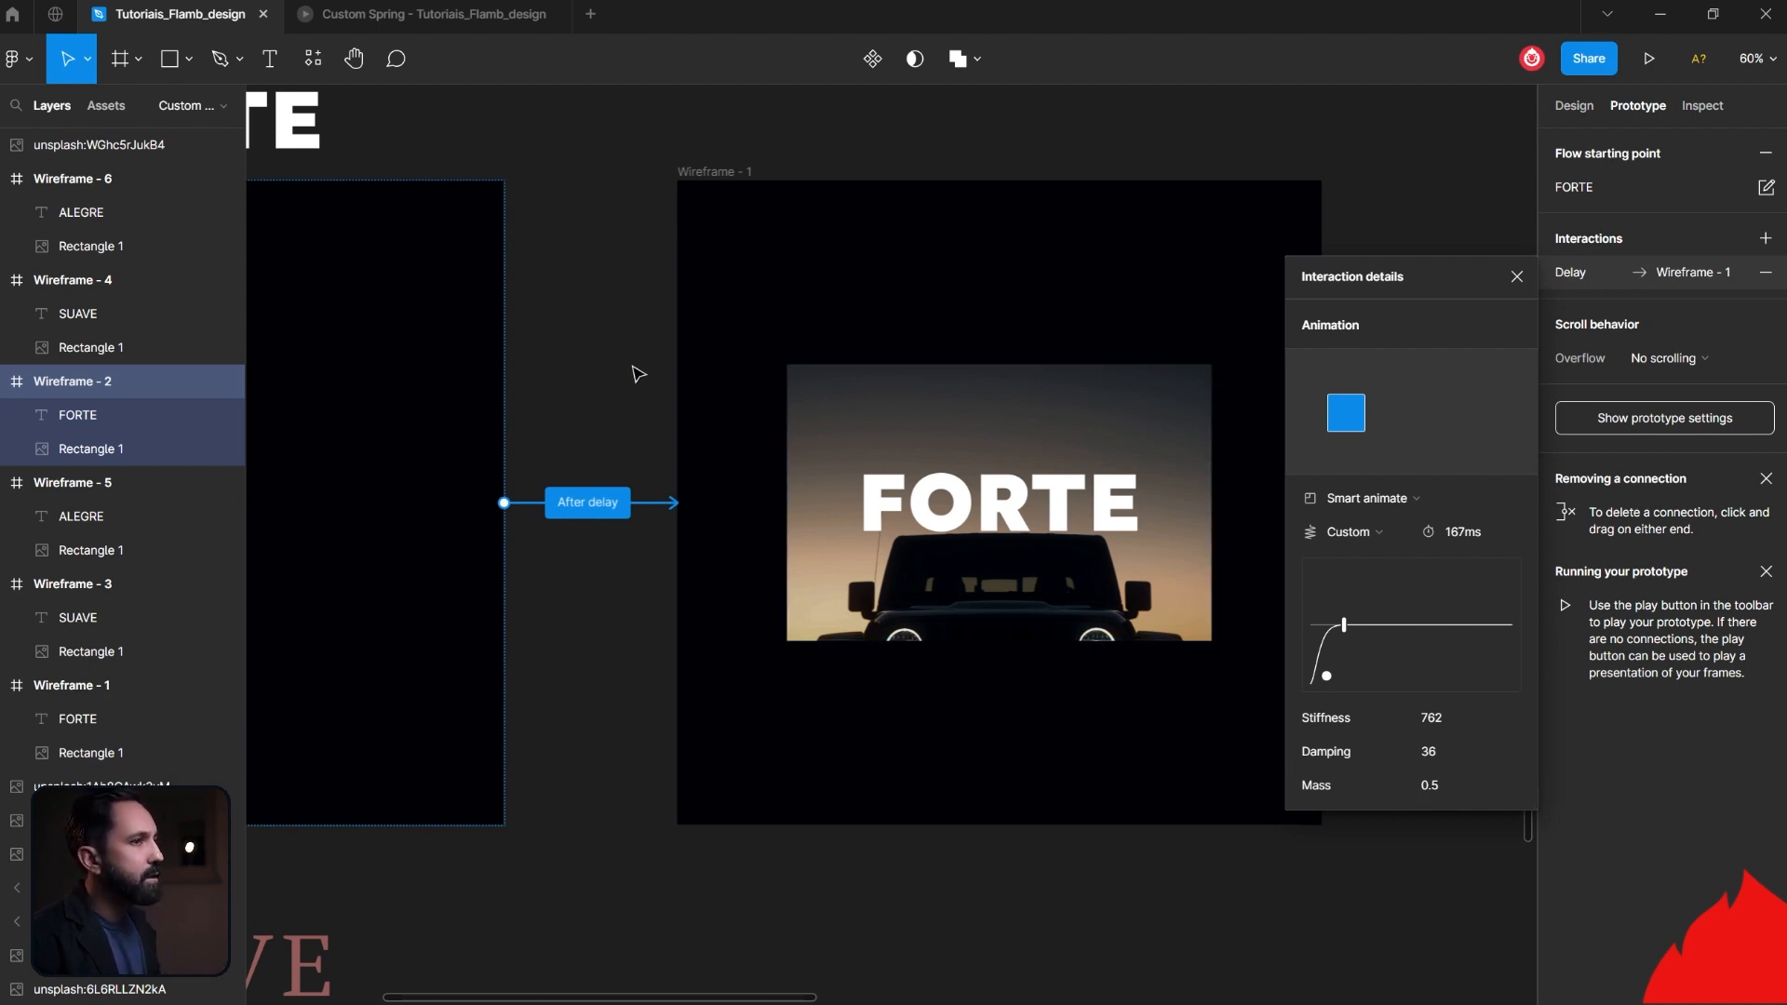
# - Preview the FORTE flow in the prototype view and replay its animation several times
pyautogui.moveTo(638, 374); pyautogui.dragTo(1138, 462)
pyautogui.click(351, 289)
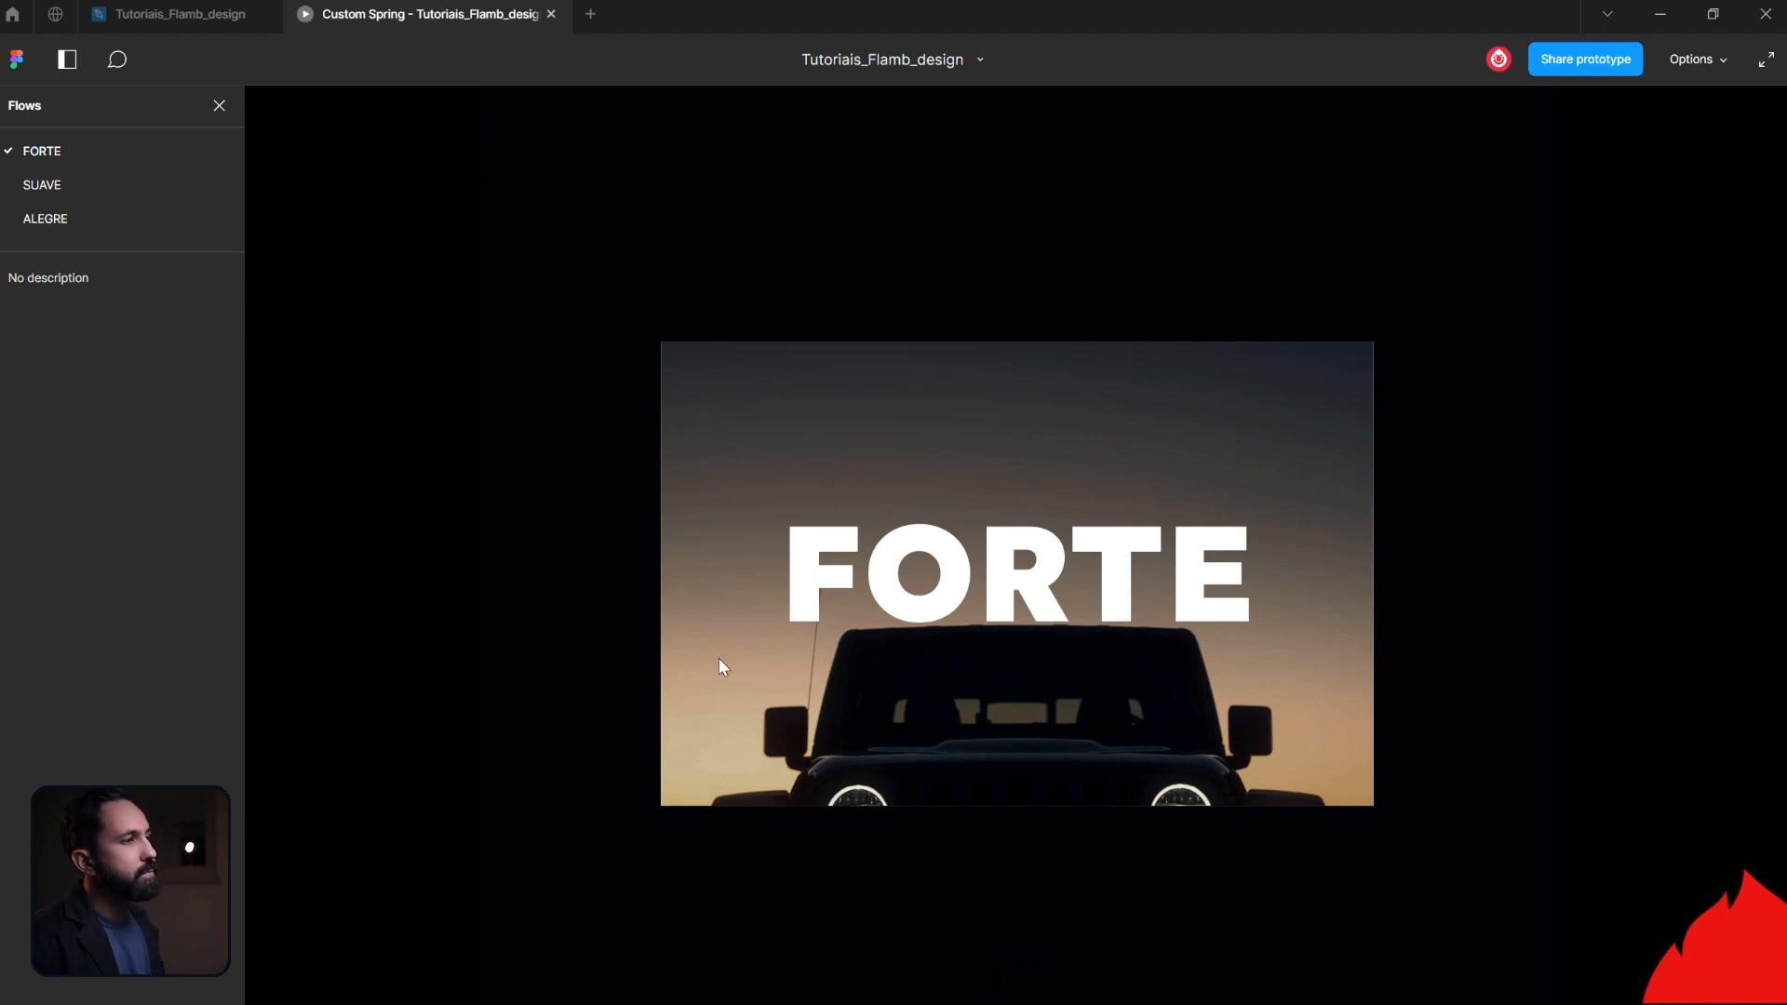
pyautogui.press('r')
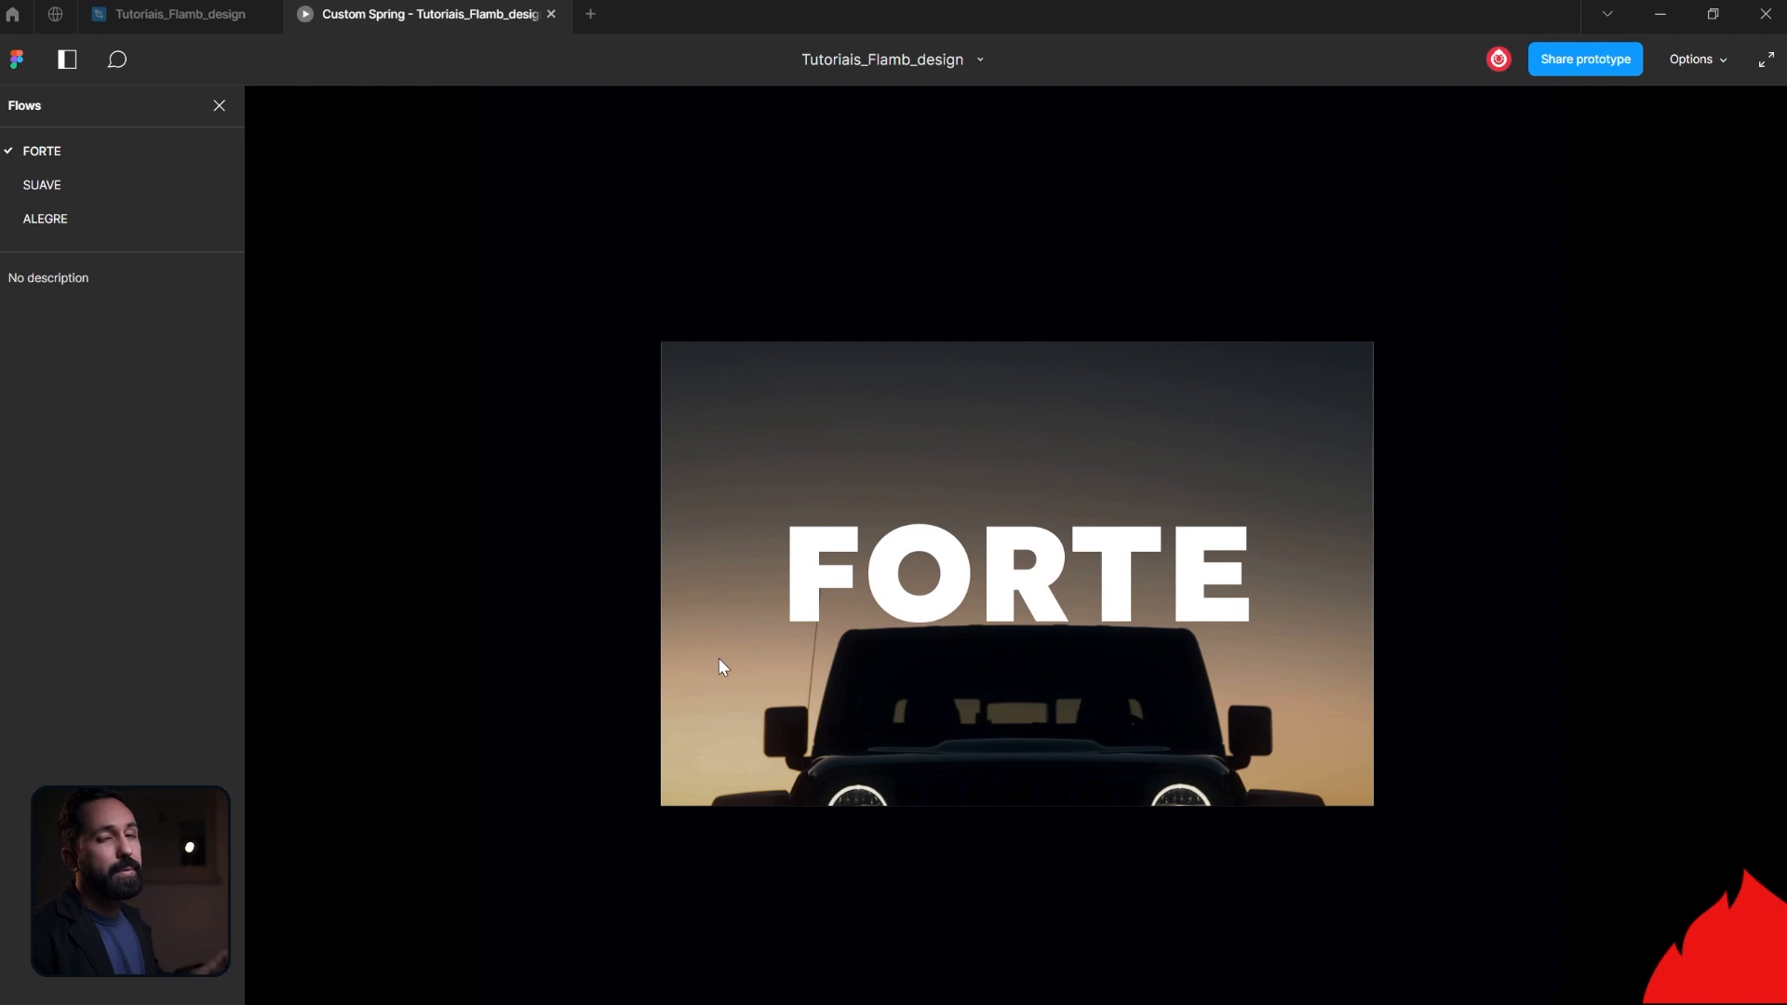
pyautogui.press('r')
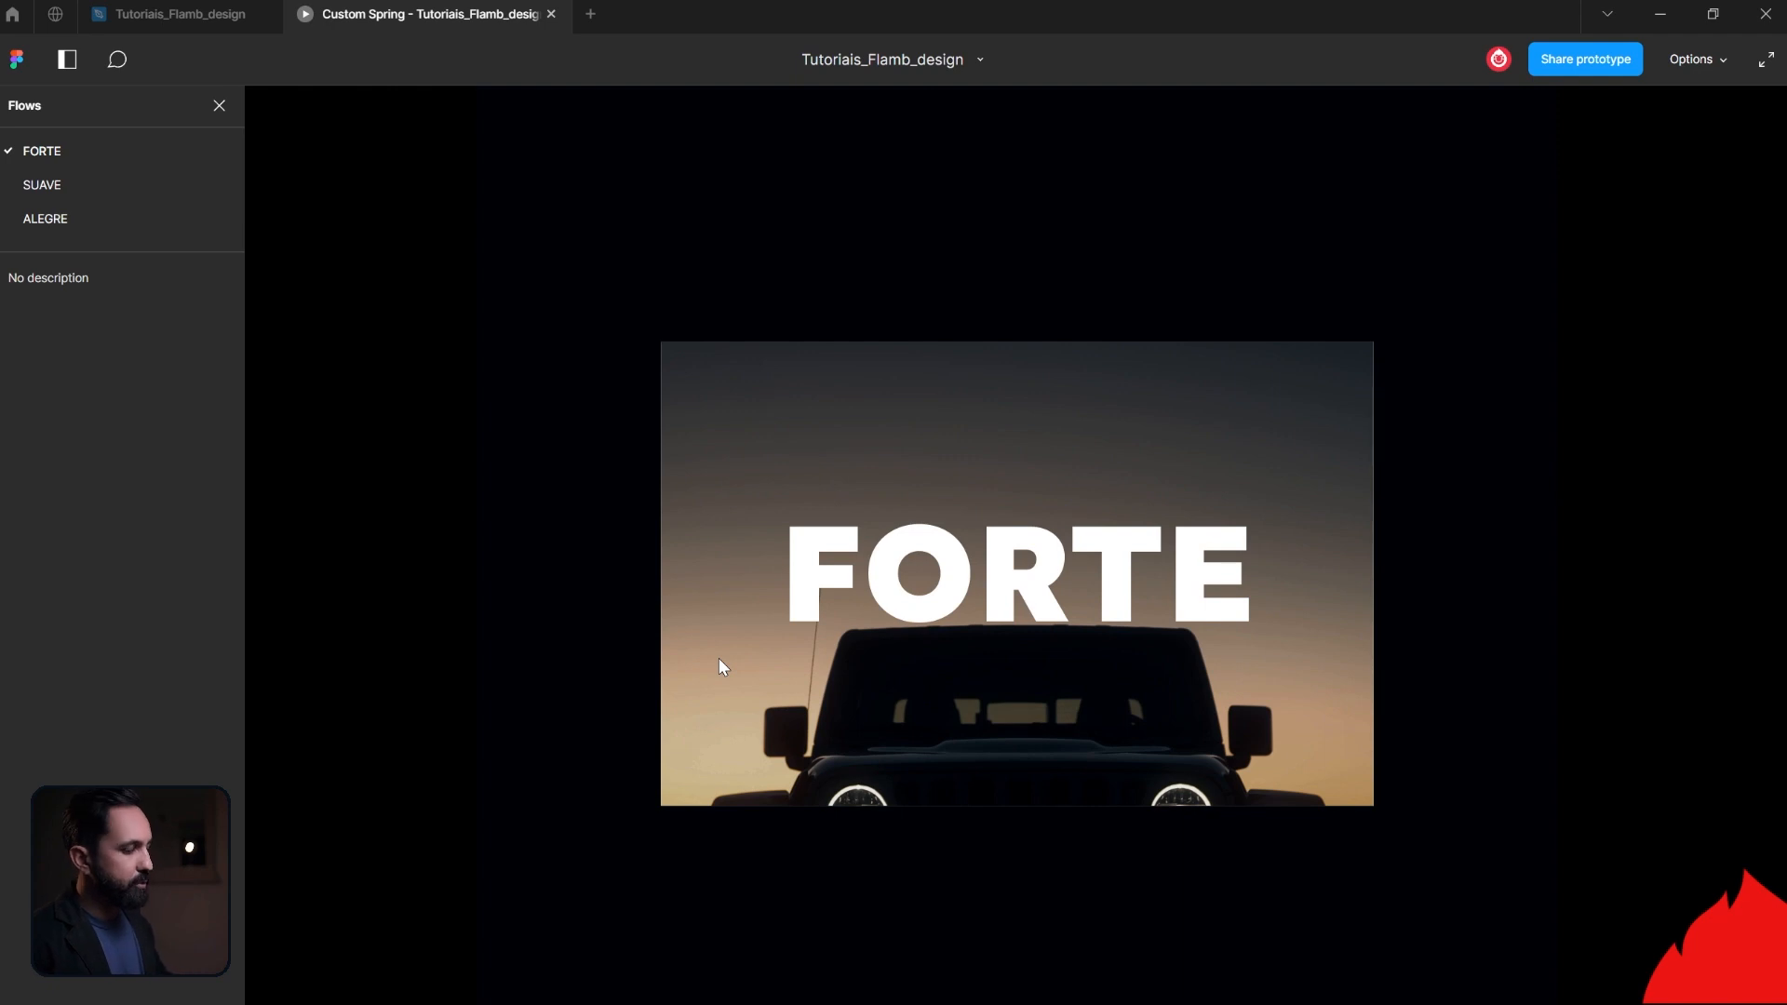
pyautogui.press('r')
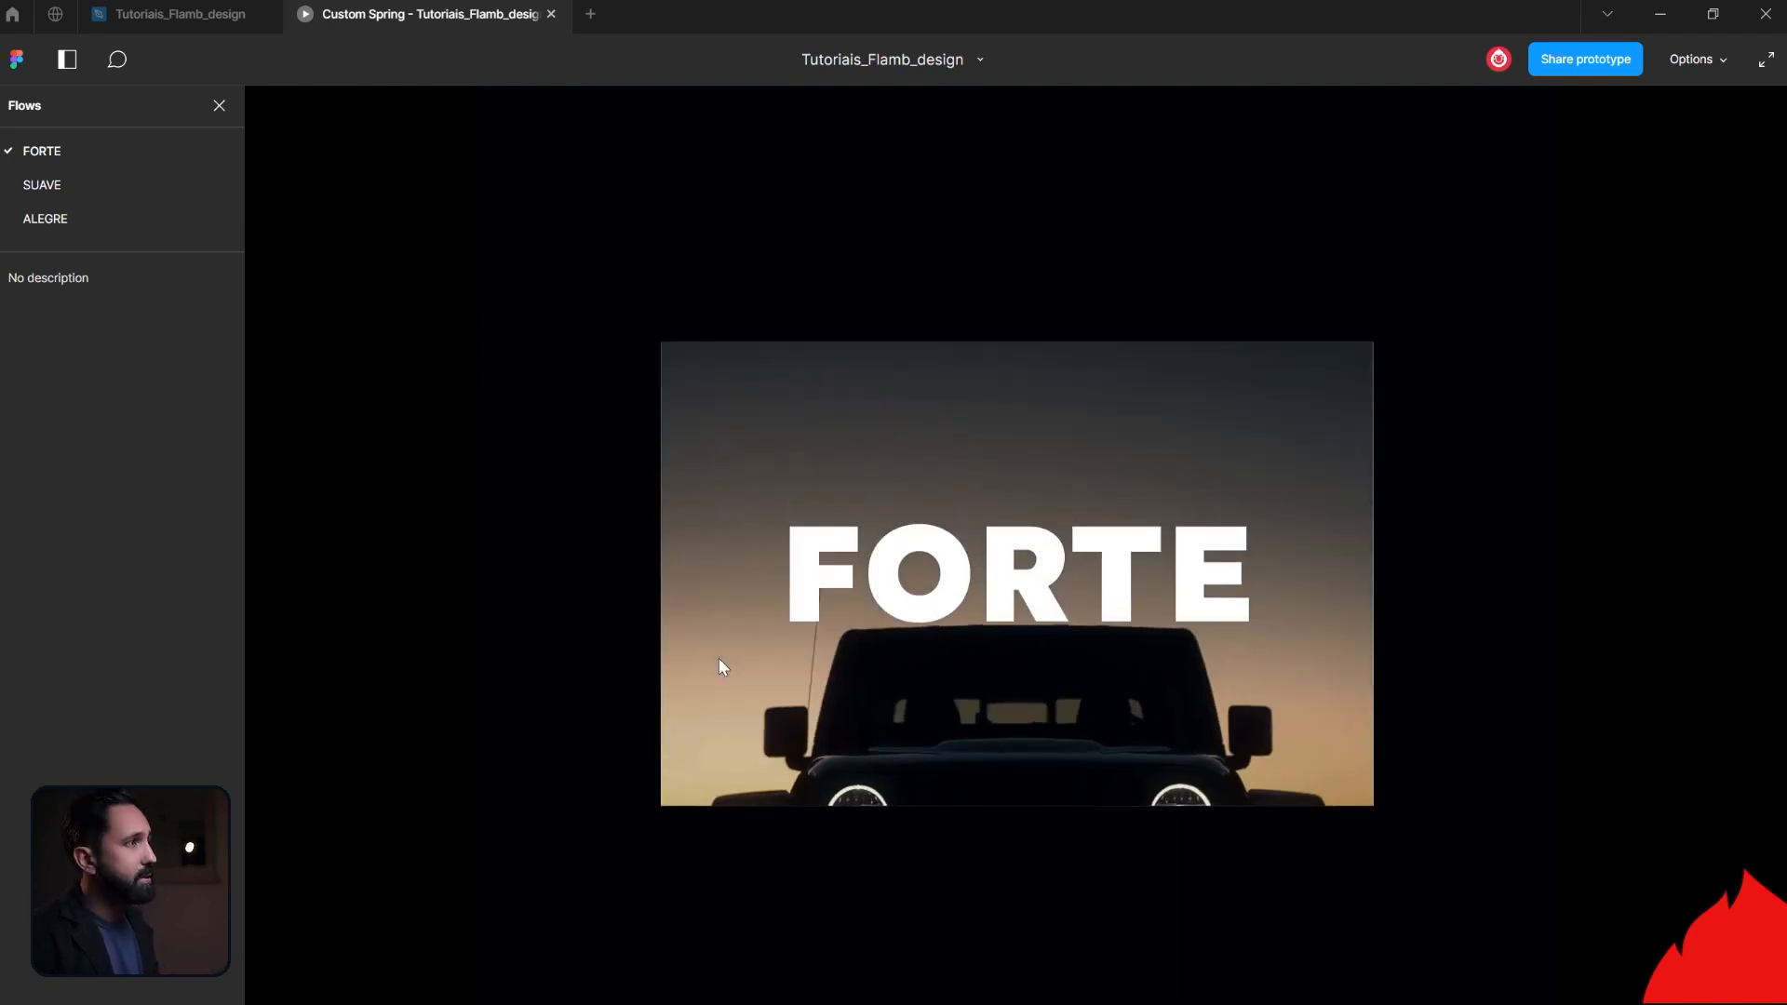
# - Return to the design file and examine the custom spring values of the Wireframe - 4 to Wireframe - 3 connection
pyautogui.click(180, 15)
pyautogui.scroll(-5, 969, 672)
pyautogui.scroll(-3, 976, 683)
pyautogui.click(1089, 686)
pyautogui.scroll(-1, 1452, 671)
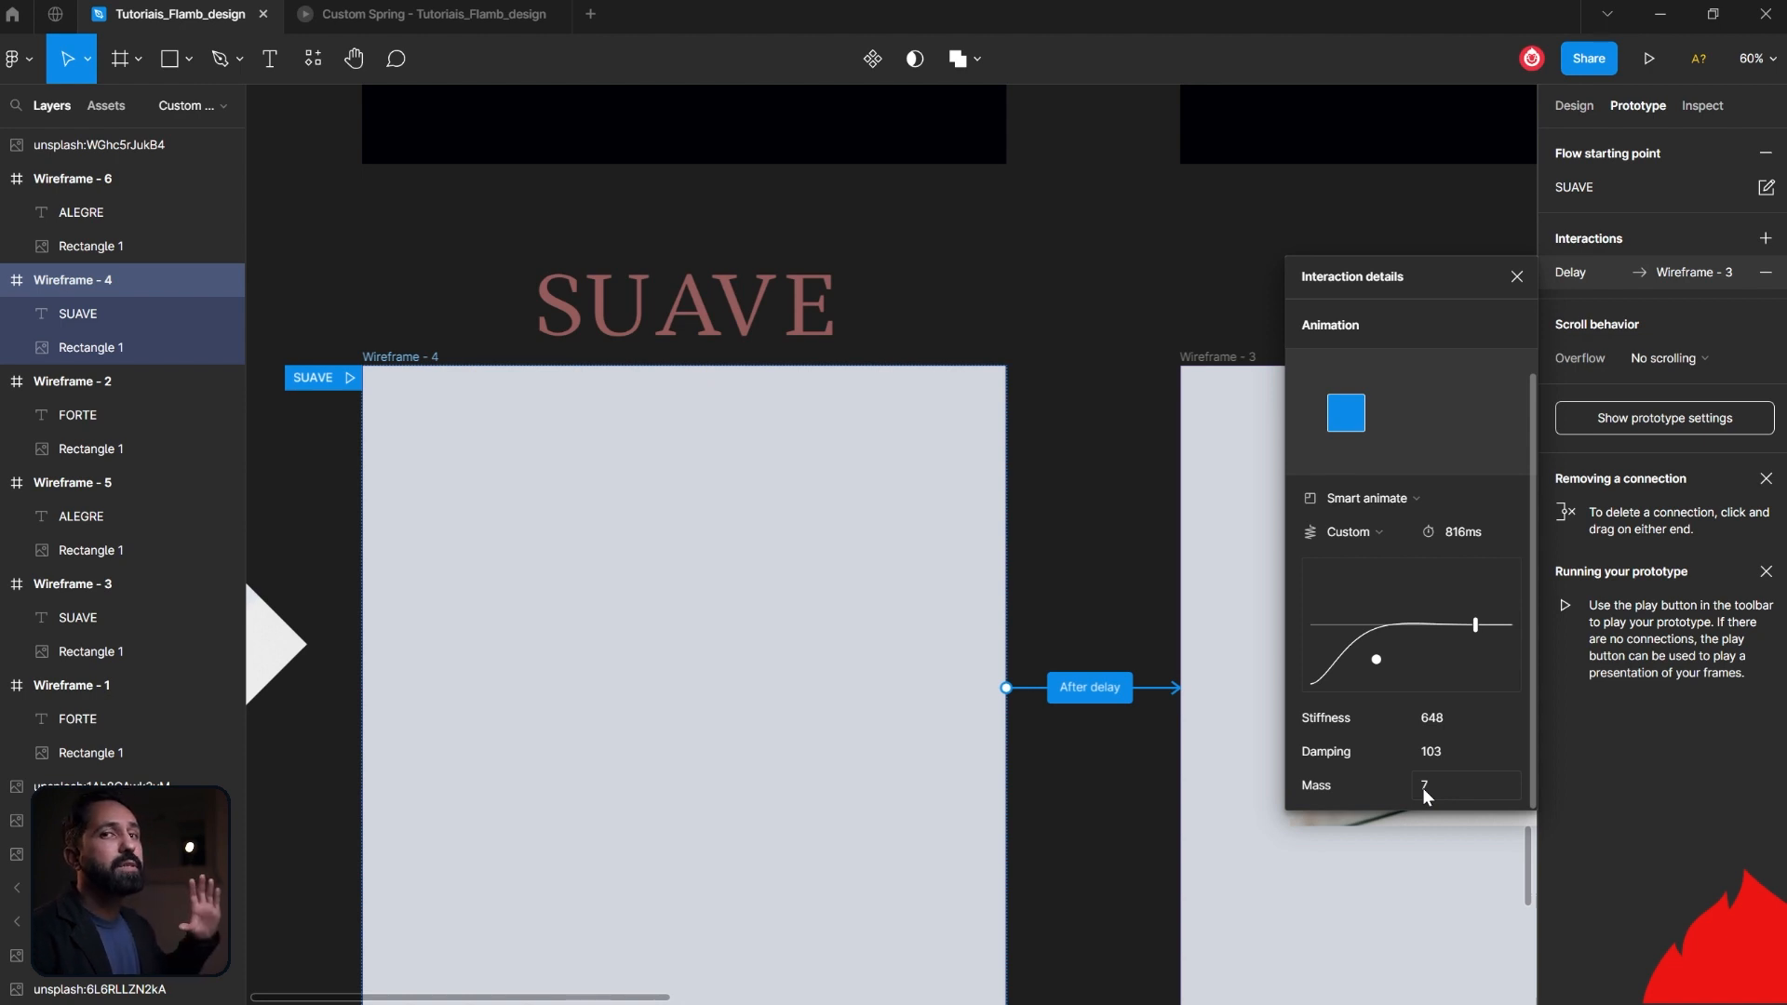
# - Preview the SUAVE flow in the prototype view and replay its animation
pyautogui.click(419, 15)
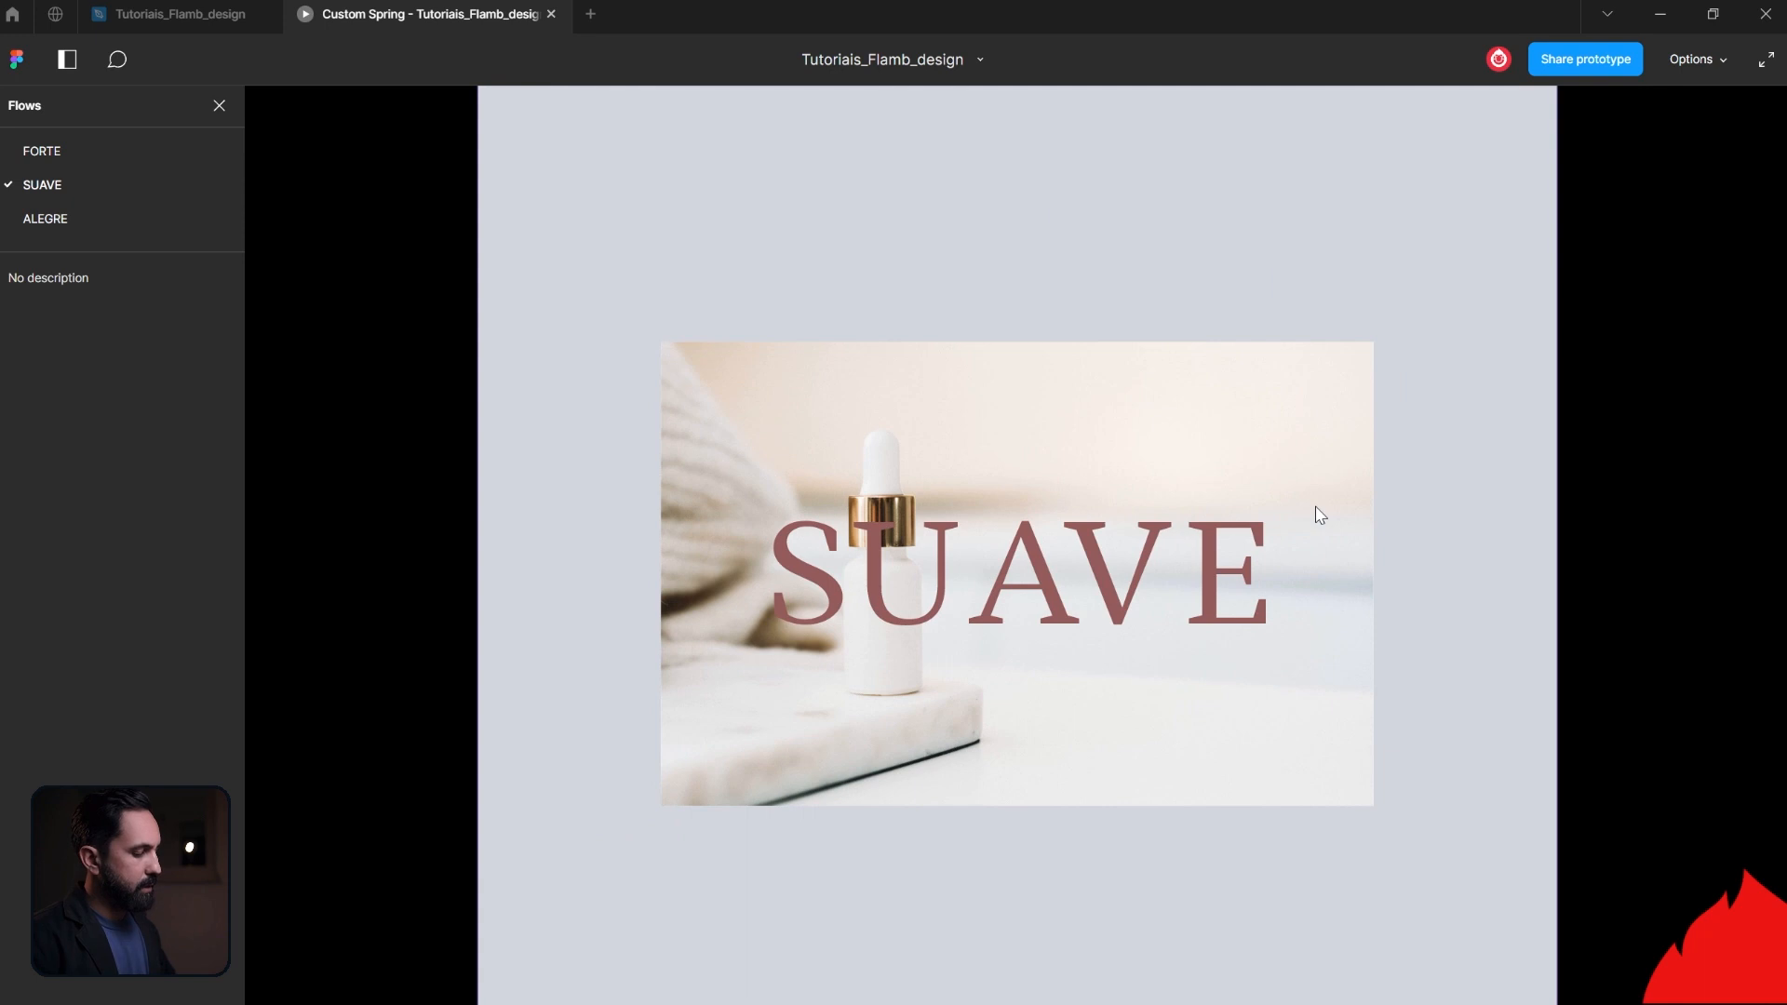
pyautogui.press('r')
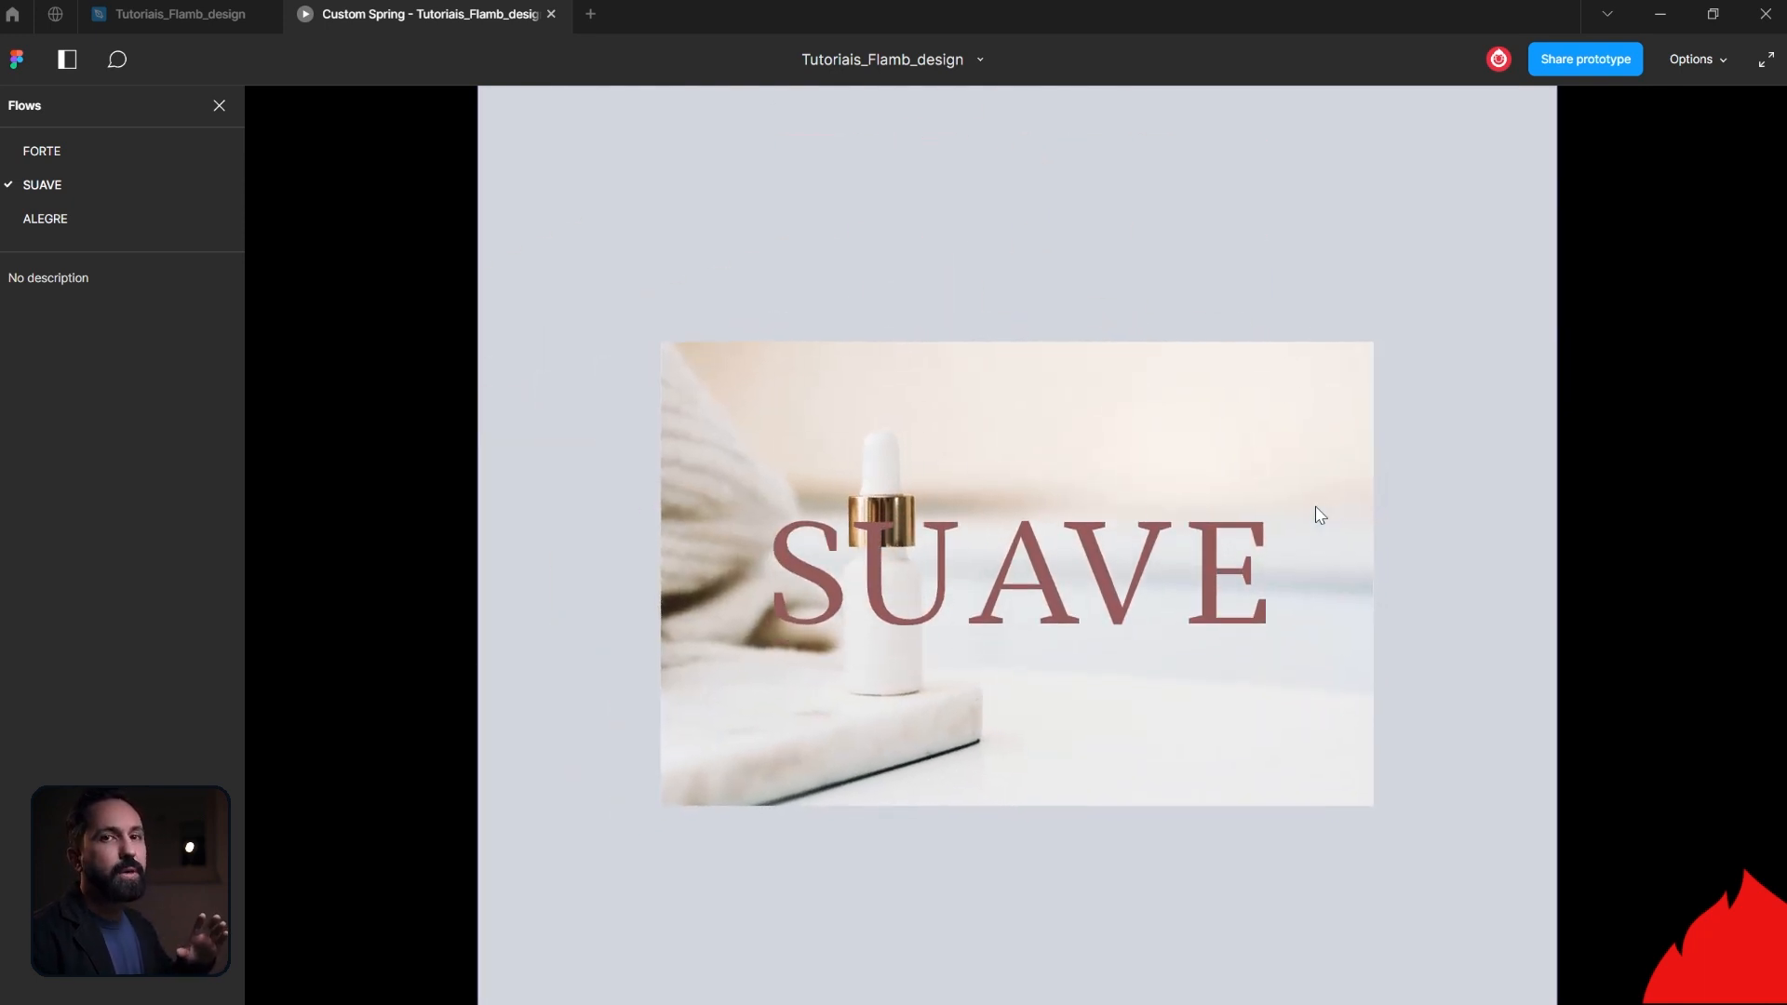
pyautogui.press('r')
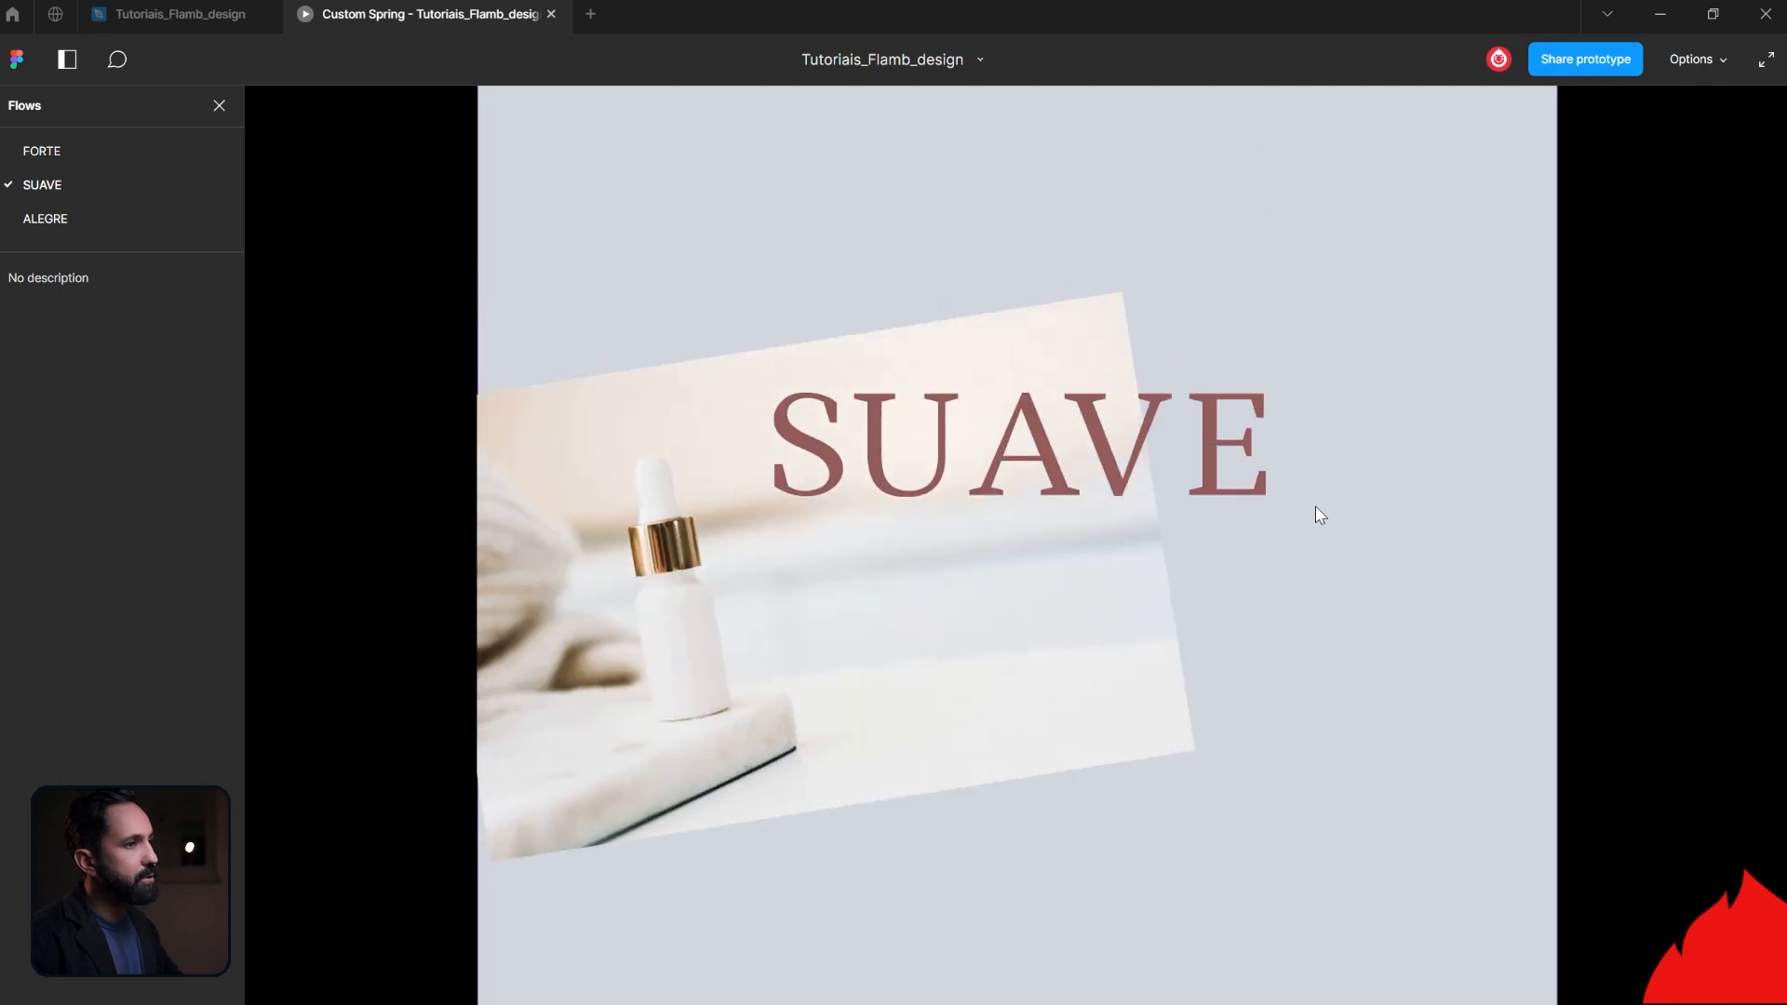
# - Return to the design file and open the interaction details of the Wireframe - 6 to Wireframe - 5 connection
pyautogui.click(211, 20)
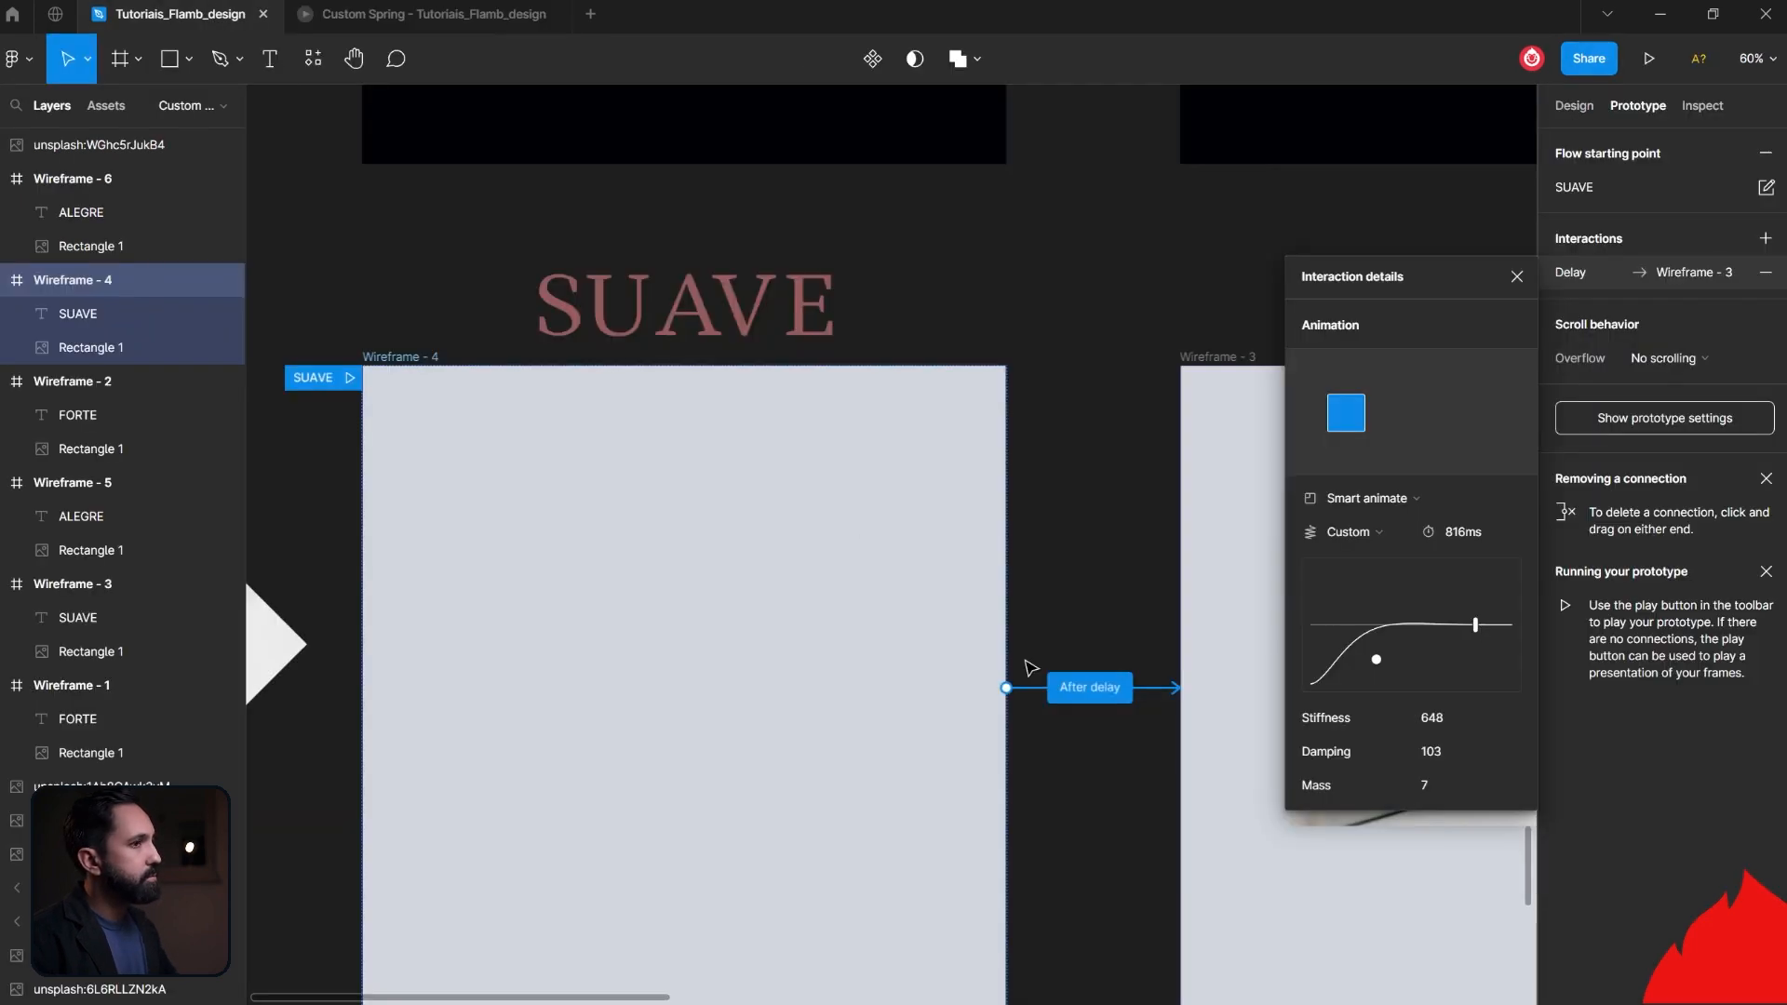
pyautogui.scroll(-8, 1128, 758)
pyautogui.scroll(-5, 1128, 761)
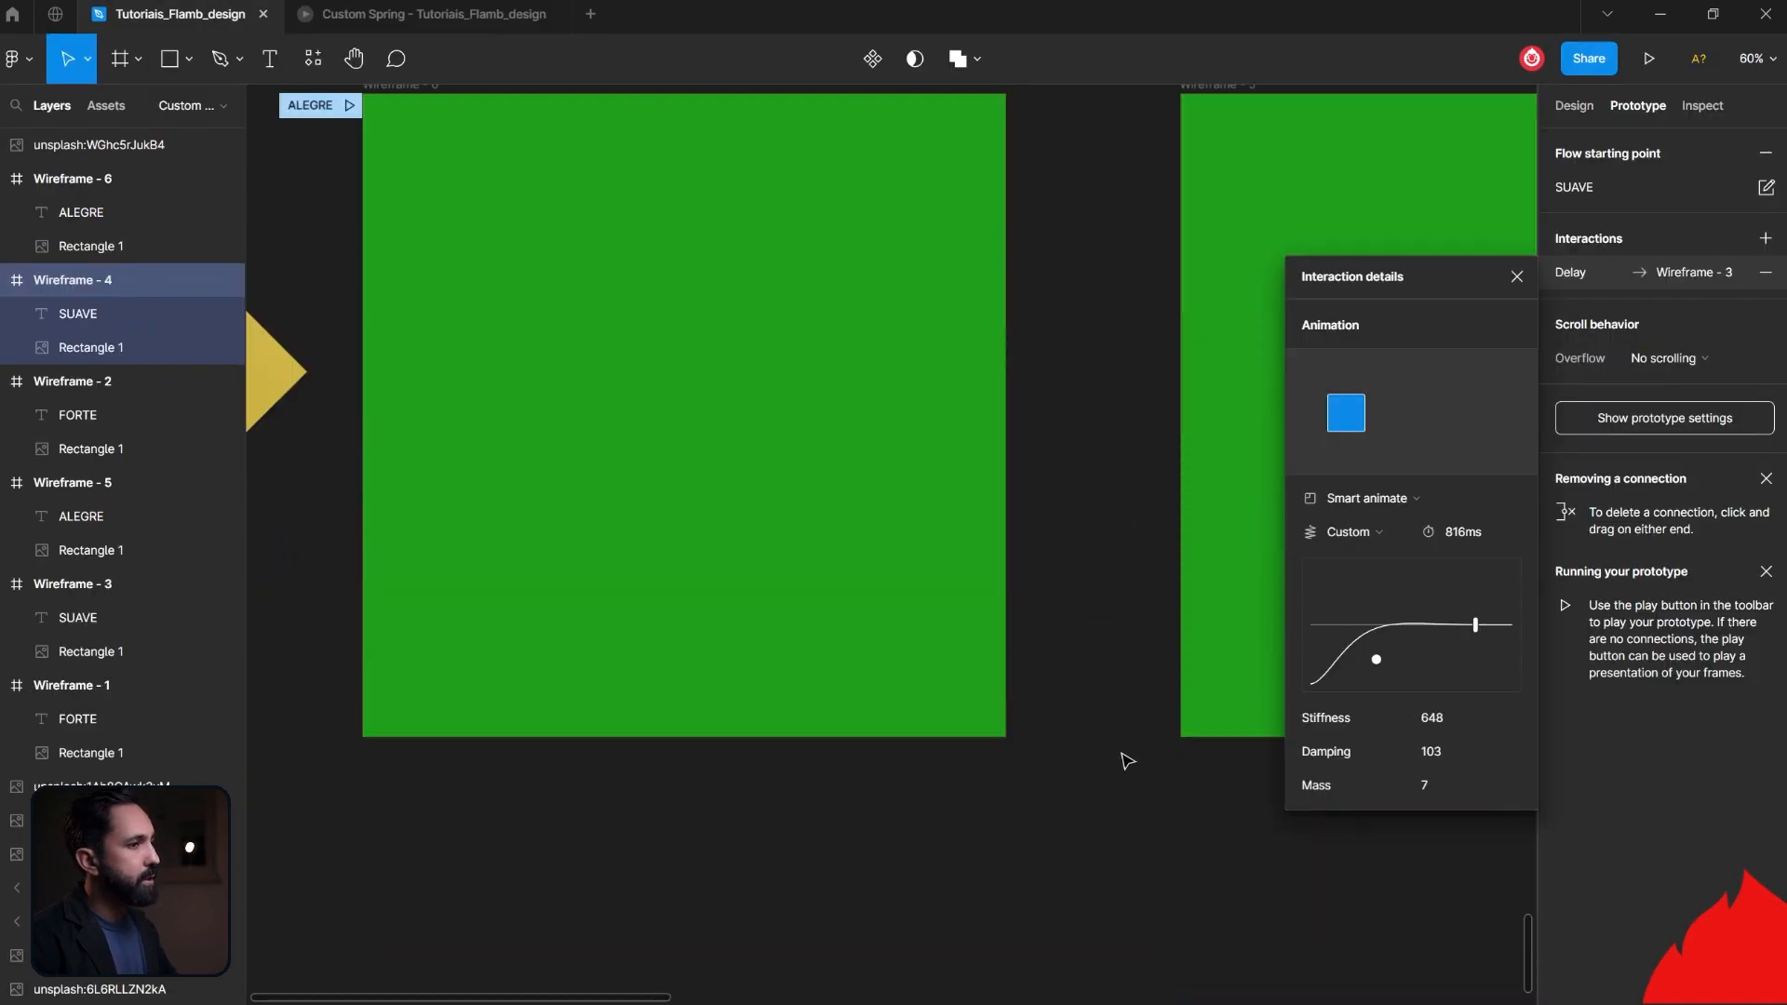
pyautogui.scroll(2, 1125, 757)
pyautogui.click(949, 400)
pyautogui.click(1158, 557)
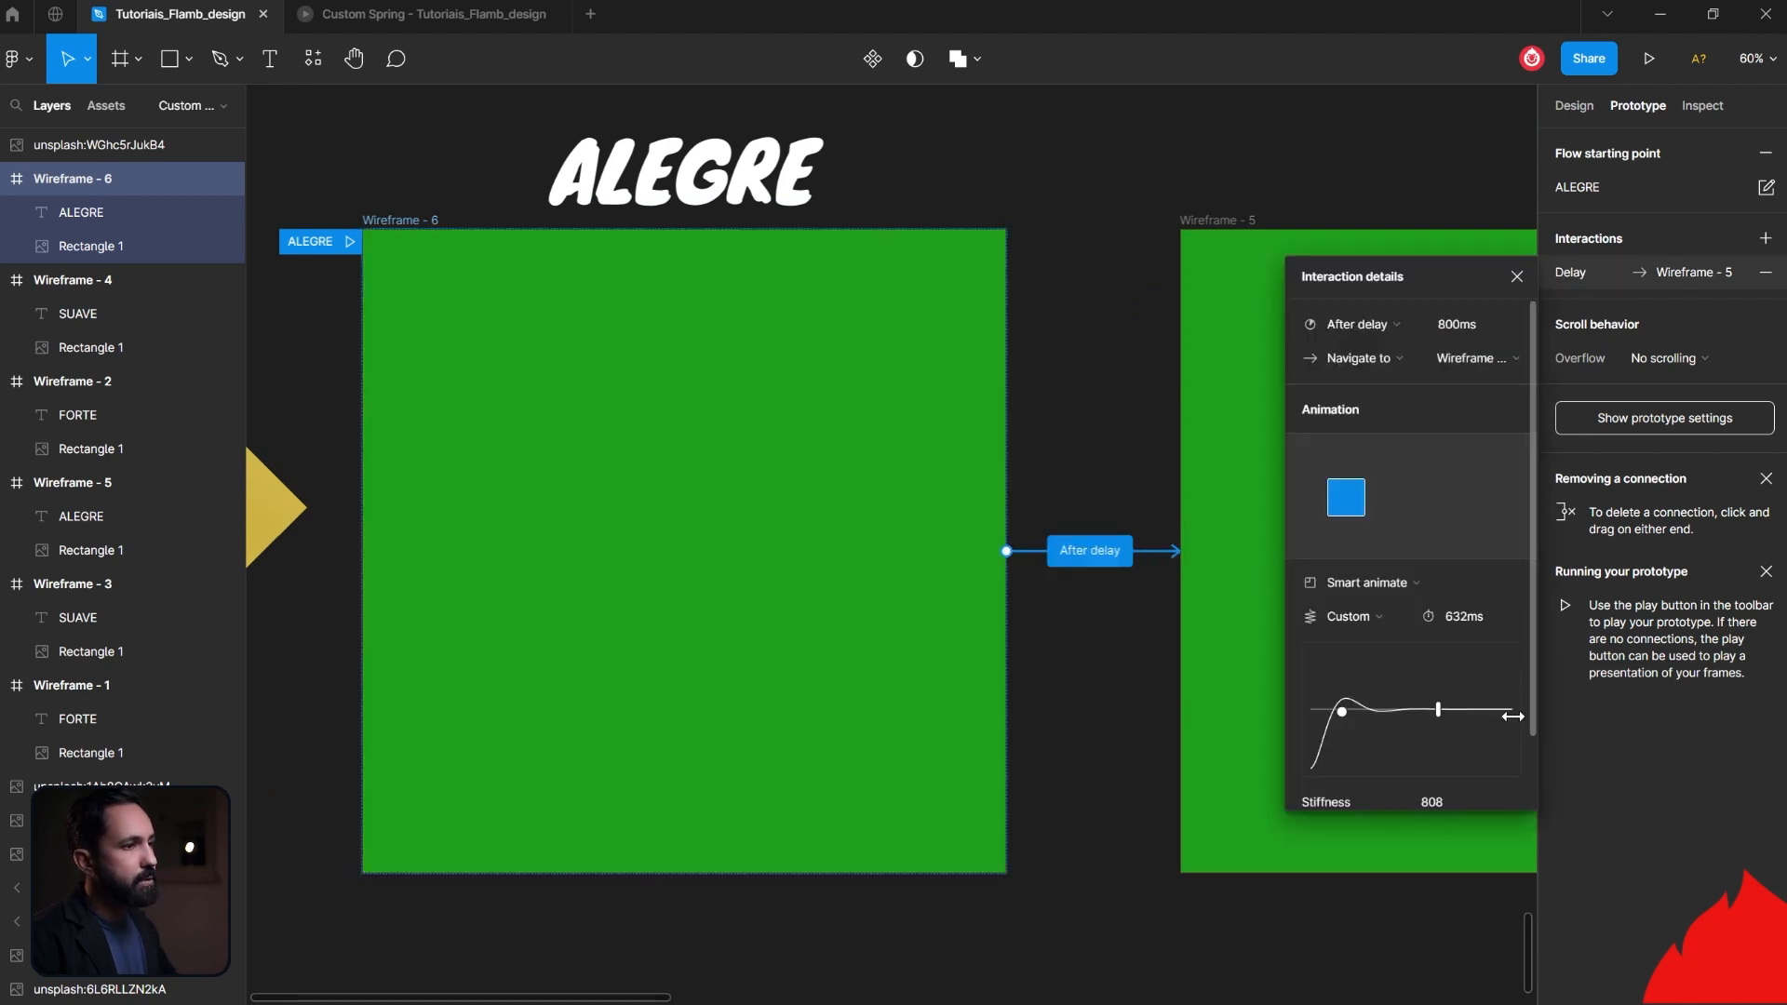
# - Examine the custom spring values of the Wireframe - 6 to Wireframe - 5 connection and preview the ALEGRE flow in the prototype view
pyautogui.scroll(-1, 1513, 716)
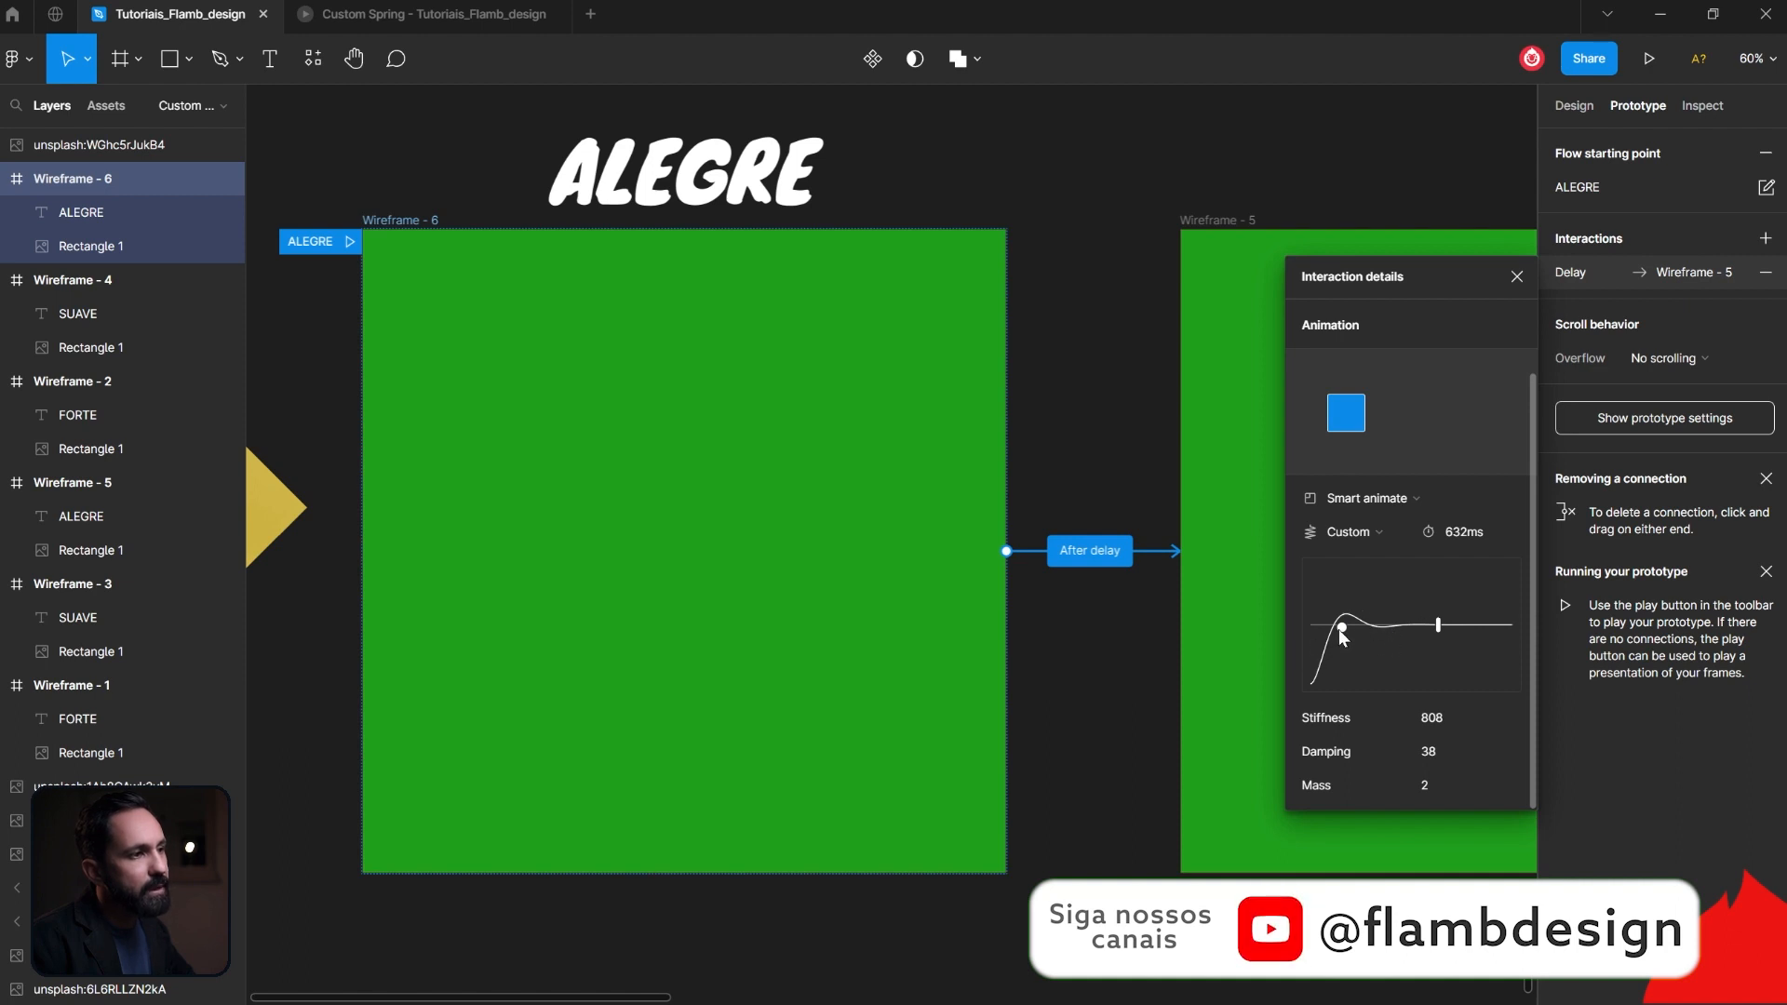
pyautogui.click(430, 20)
pyautogui.click(29, 214)
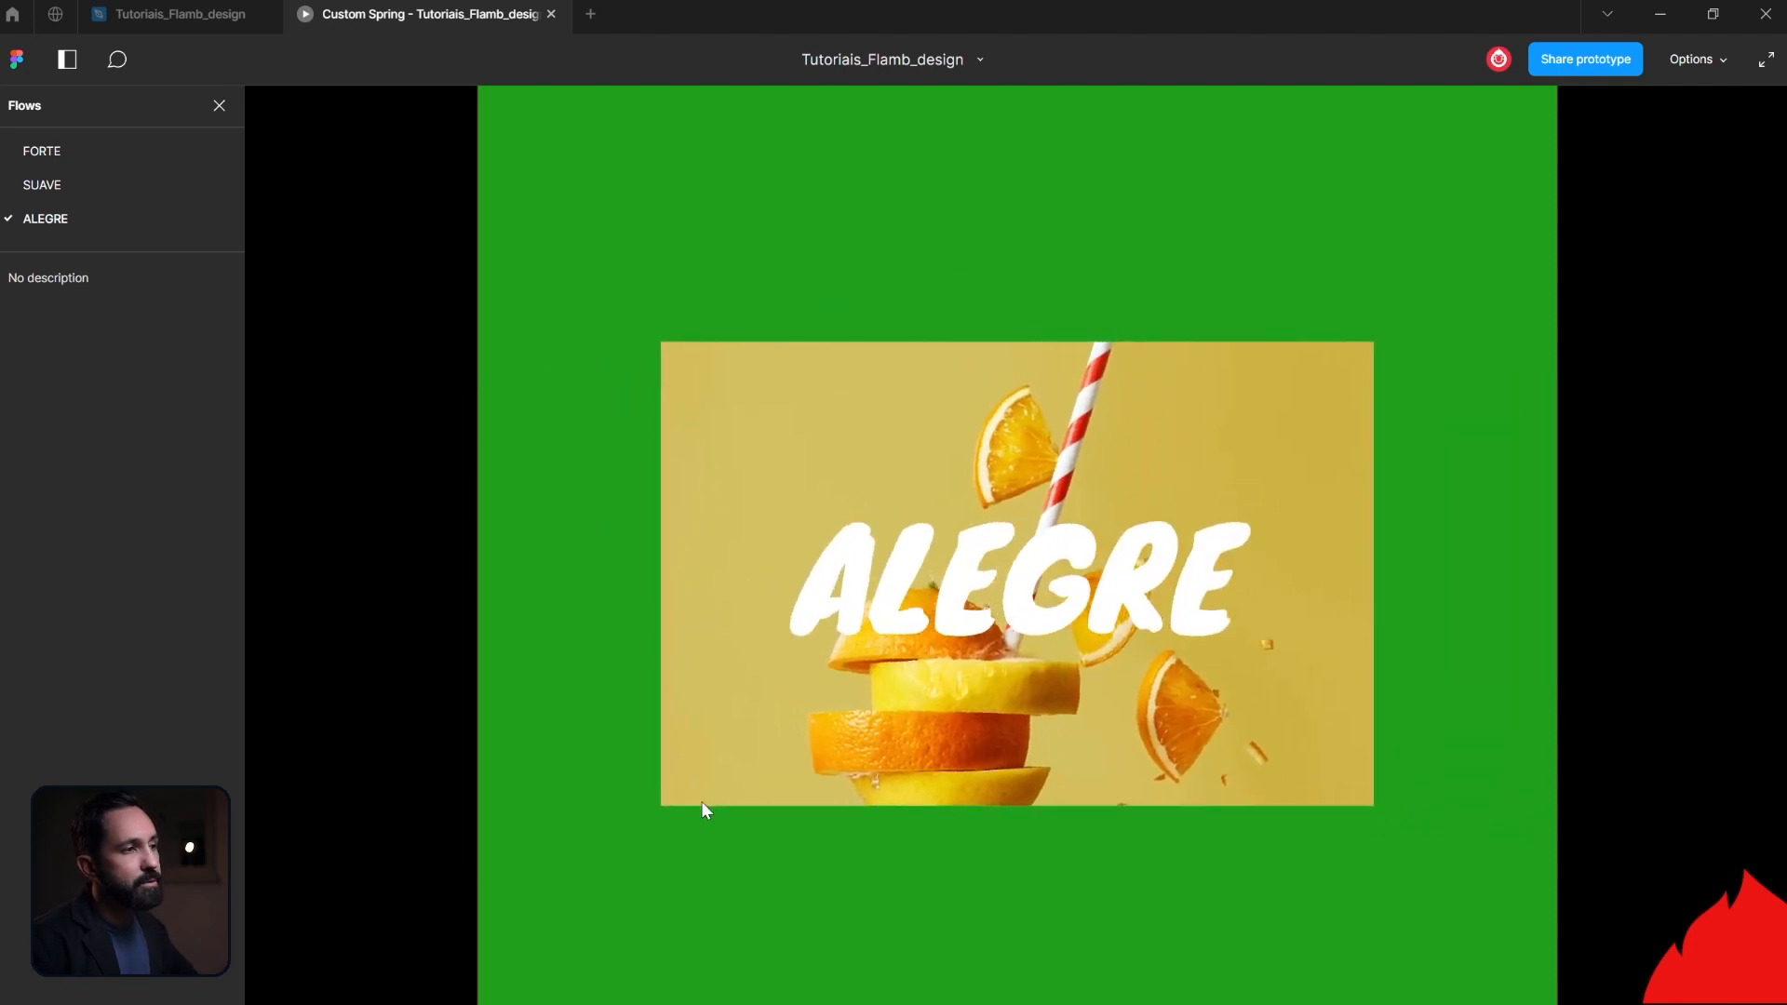
# - Return to the design file and try spring mass values of 3 and 1 on the Wireframe - 6 to Wireframe - 5 animation
pyautogui.click(170, 21)
pyautogui.click(1425, 784)
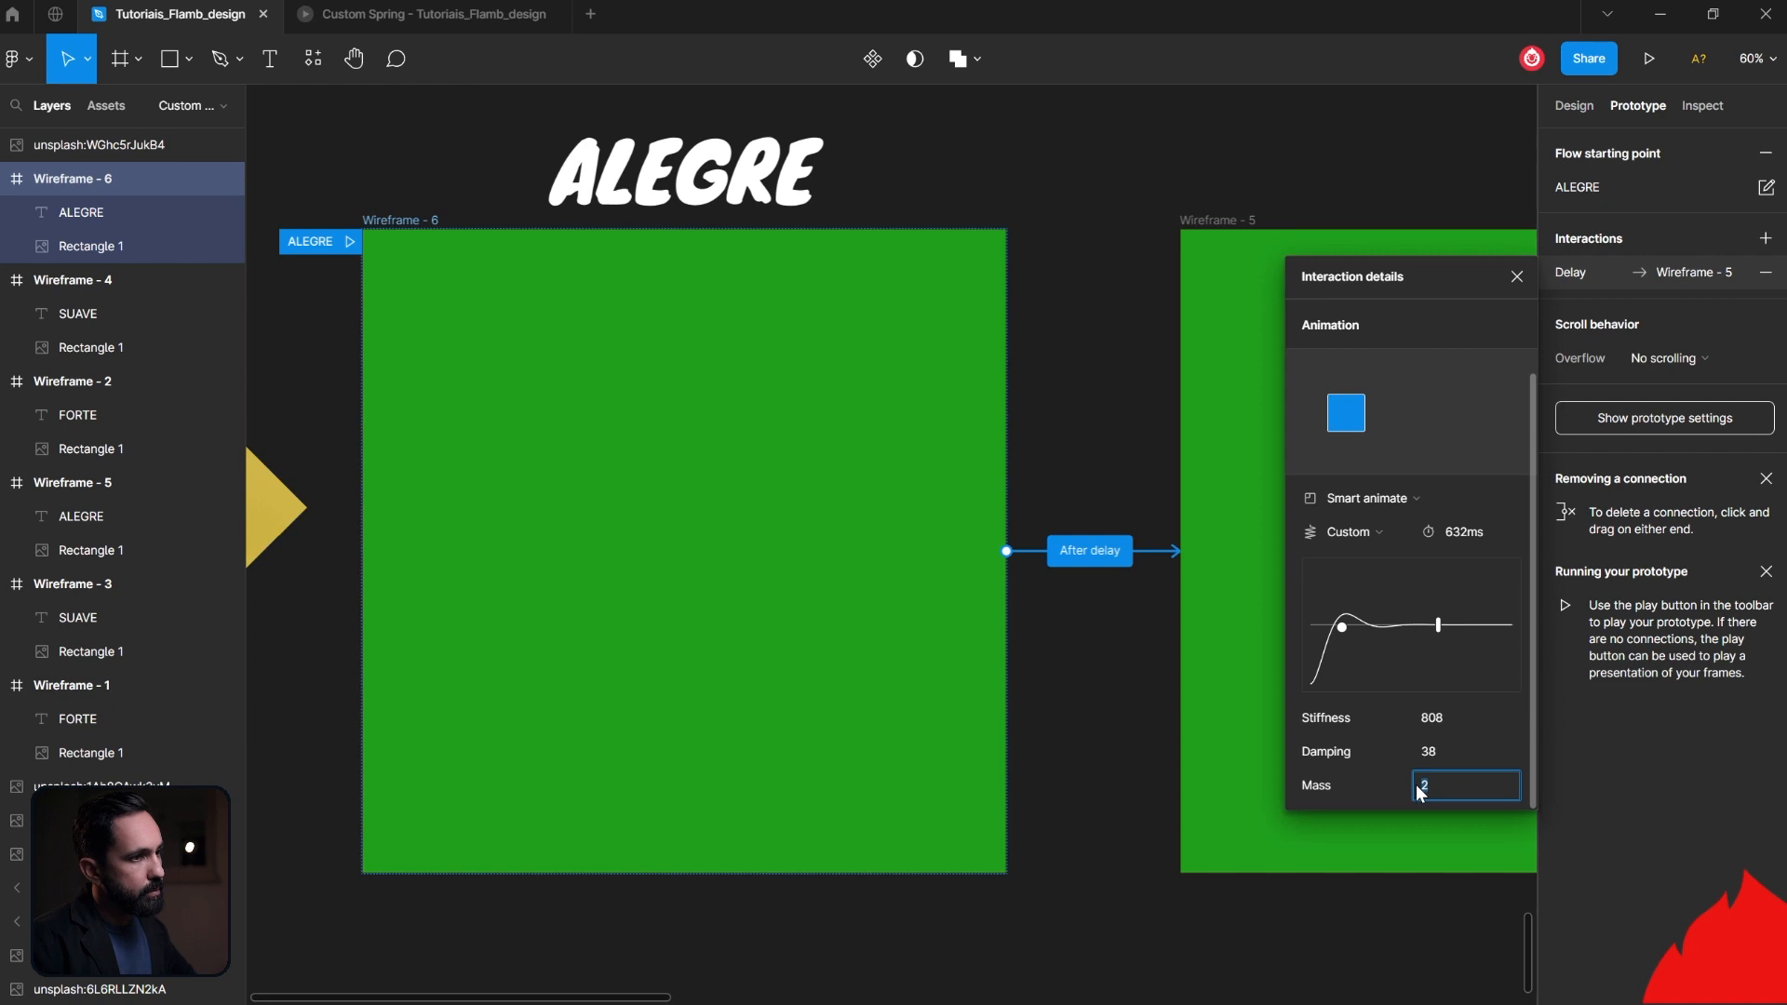
pyautogui.write('3')
pyautogui.press('Return')
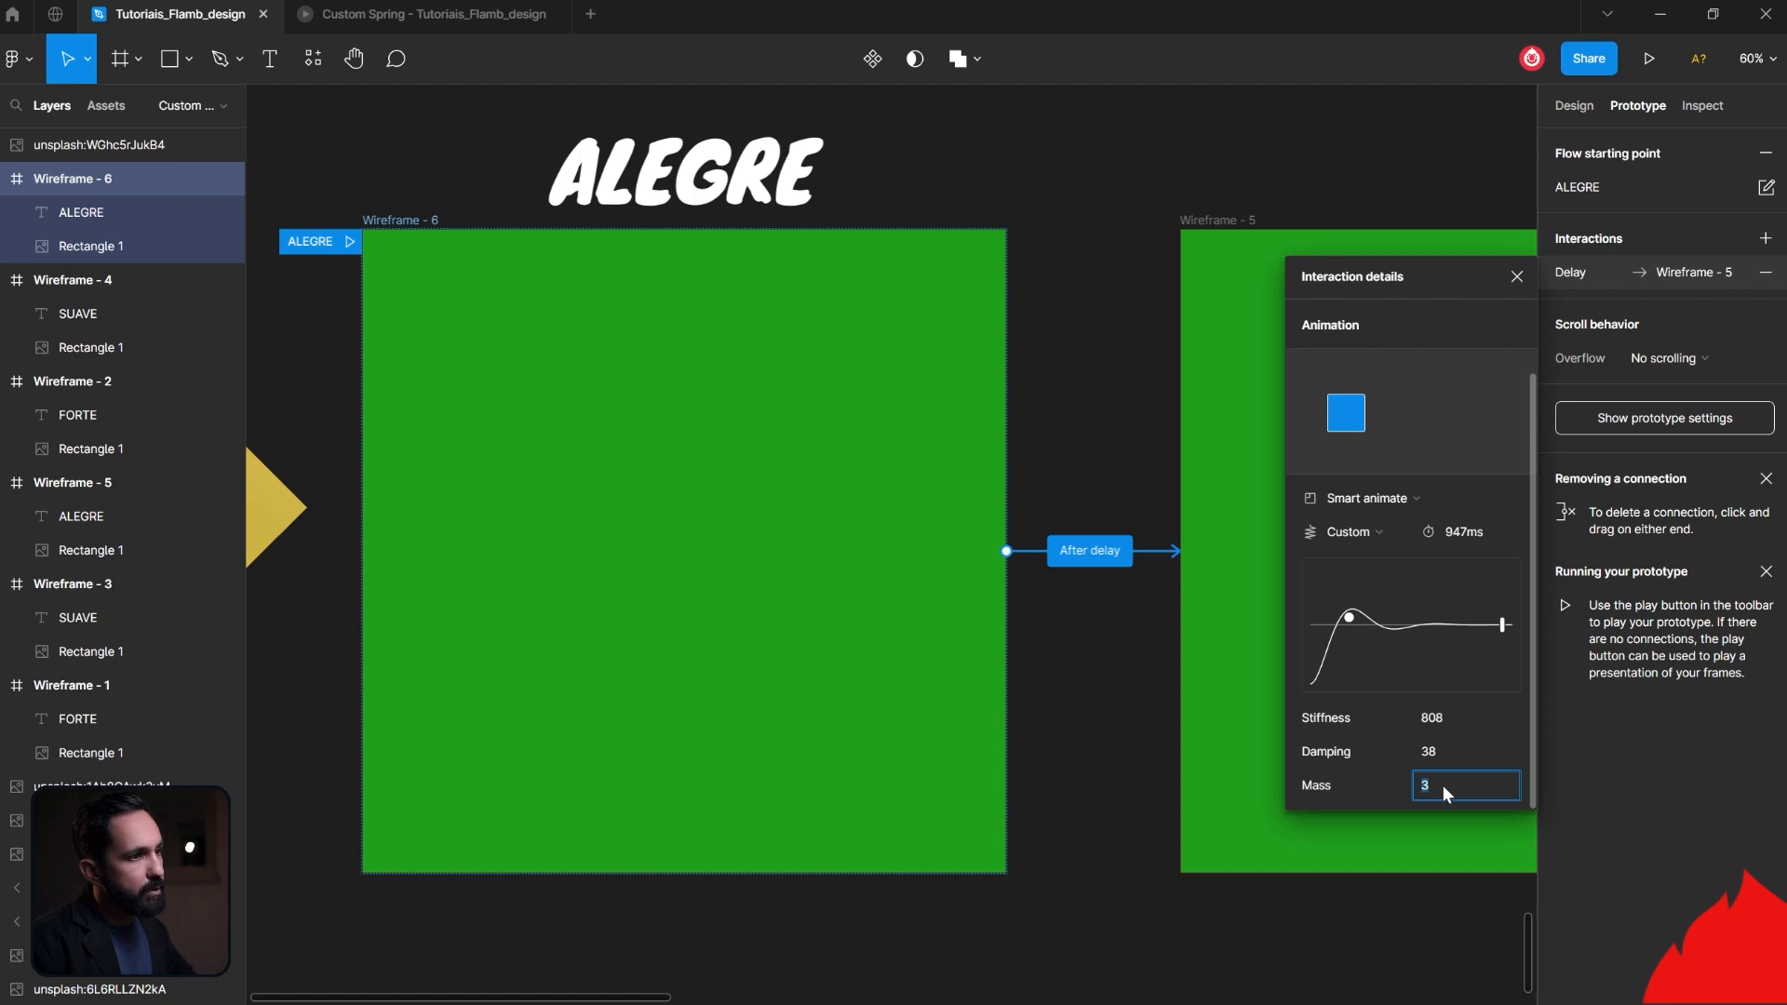
pyautogui.write('1')
pyautogui.press('Return')
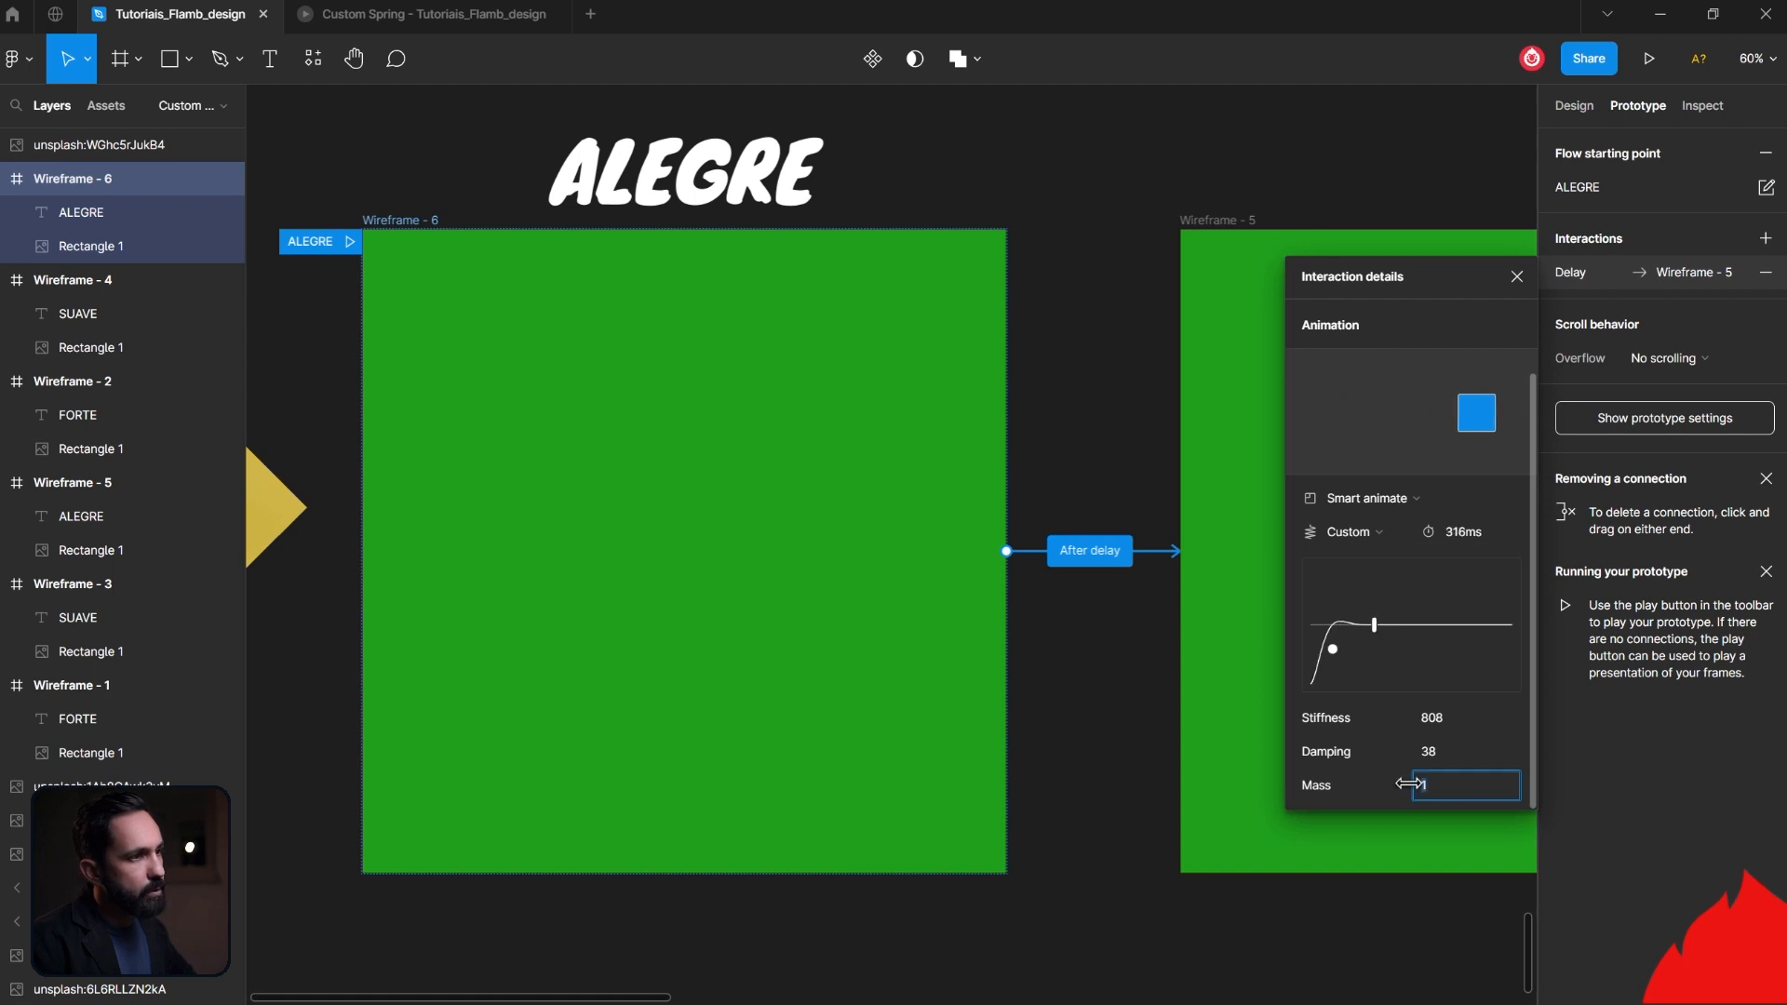
# - Set the spring mass of the Wireframe - 6 animation to 3 and replay the ALEGRE flow in the prototype view
pyautogui.write('3')
pyautogui.press('Return')
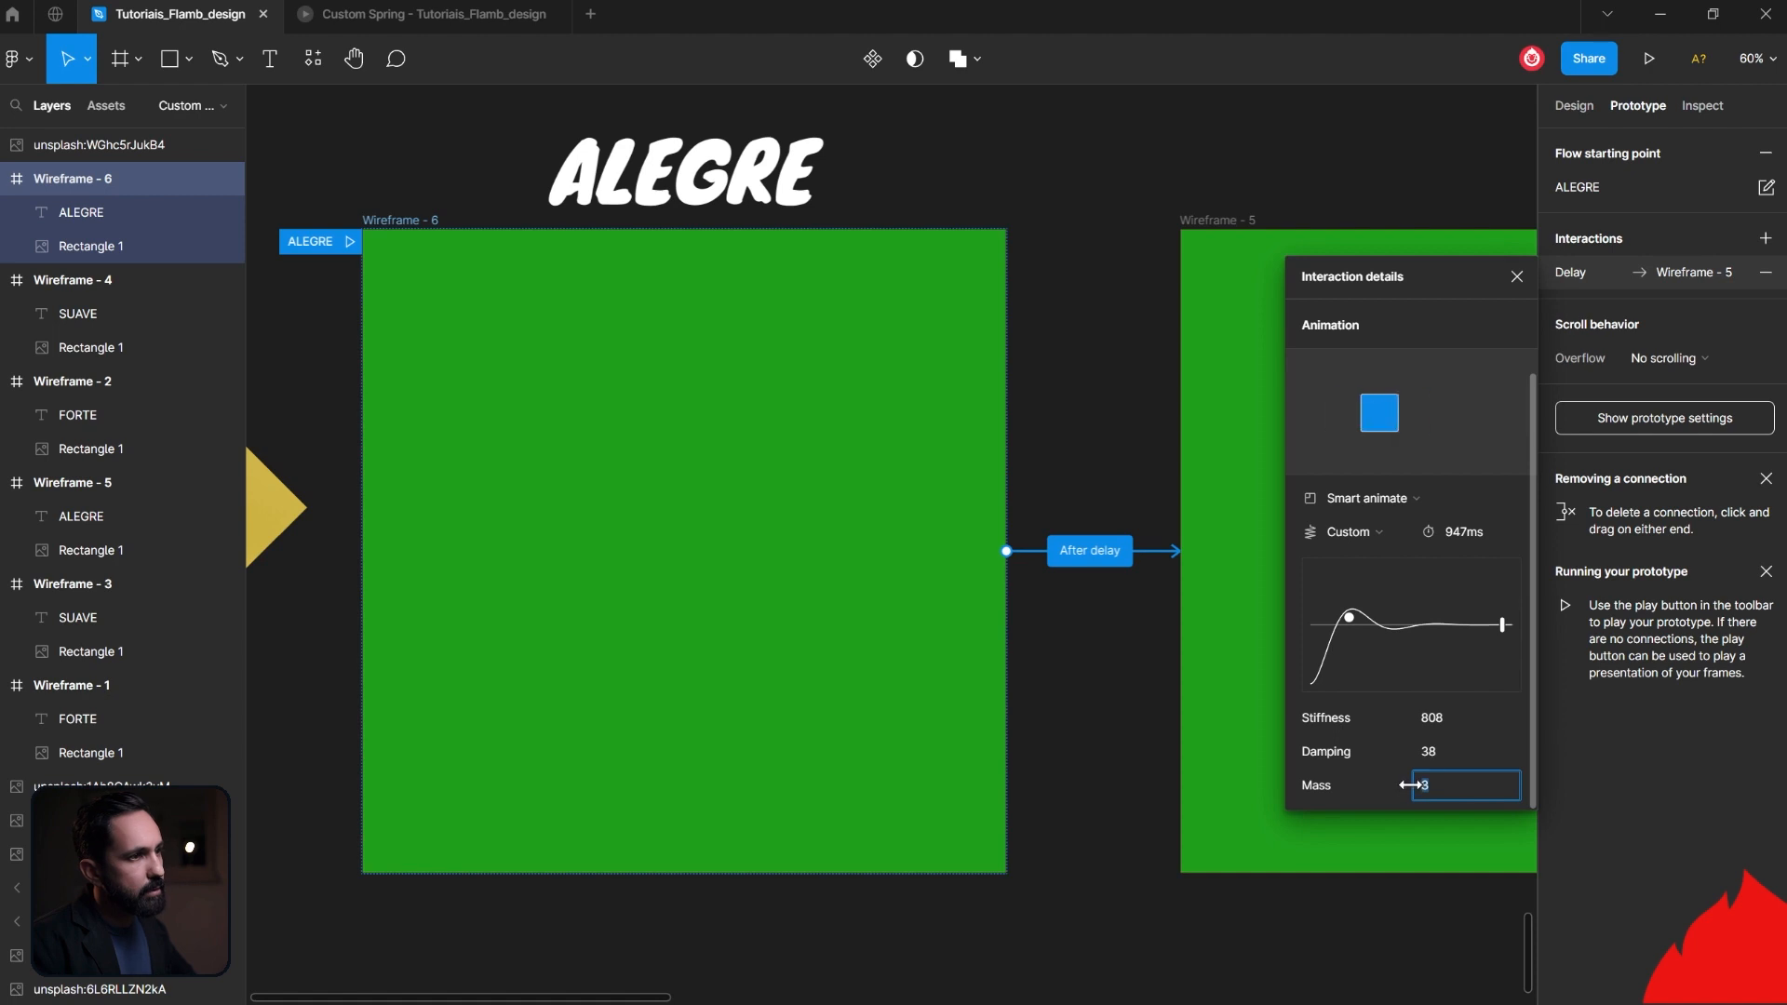
pyautogui.click(479, 19)
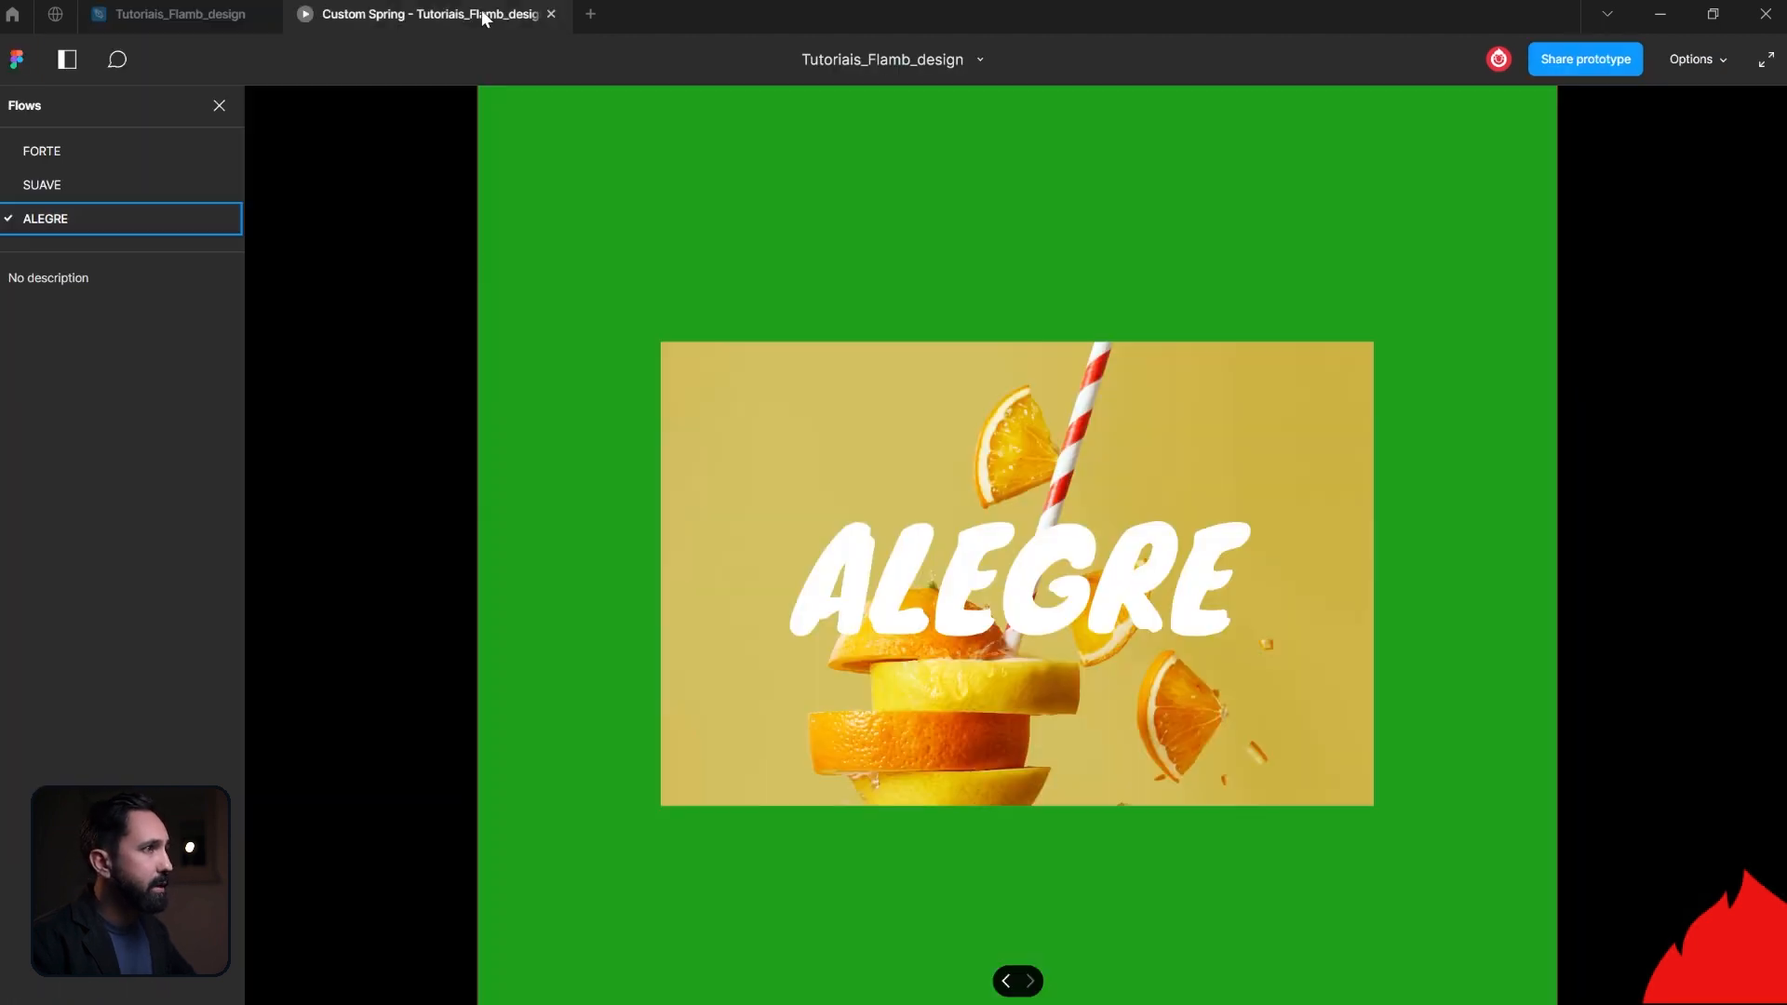
pyautogui.click(1299, 652)
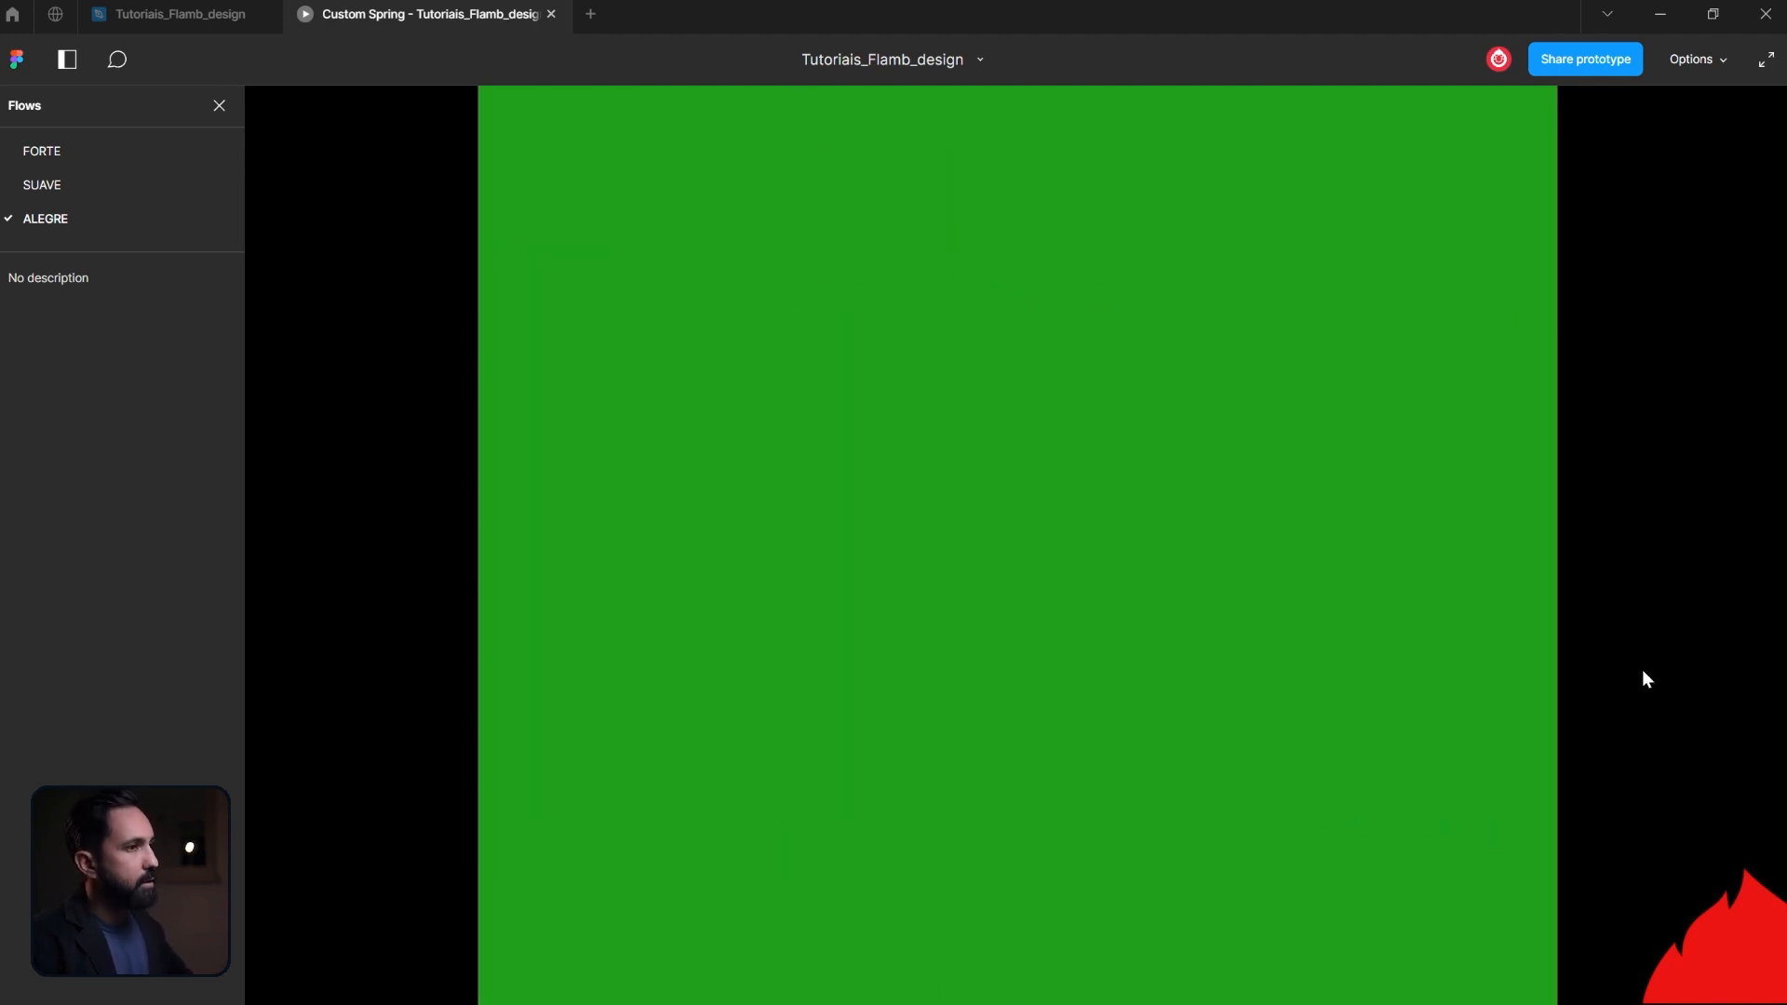
# - Return to the design file and set the spring mass of the Wireframe - 6 to Wireframe - 5 animation to 5
pyautogui.click(170, 20)
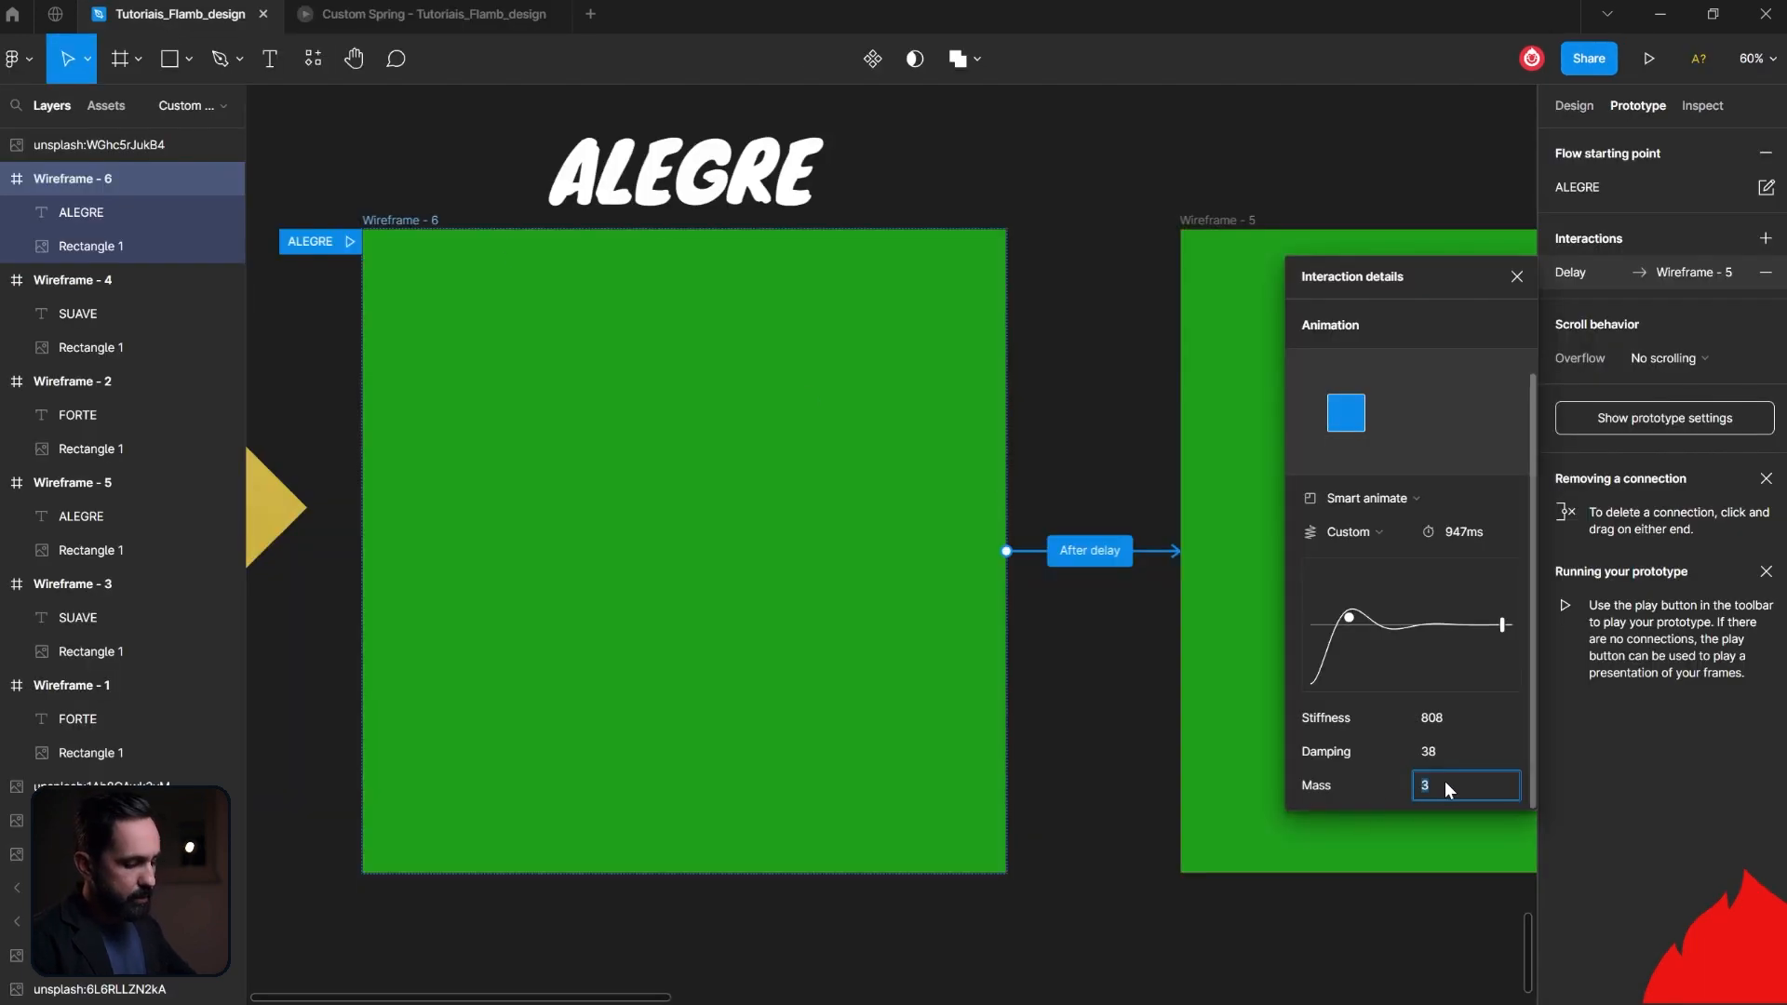
pyautogui.write('5')
pyautogui.click(1450, 750)
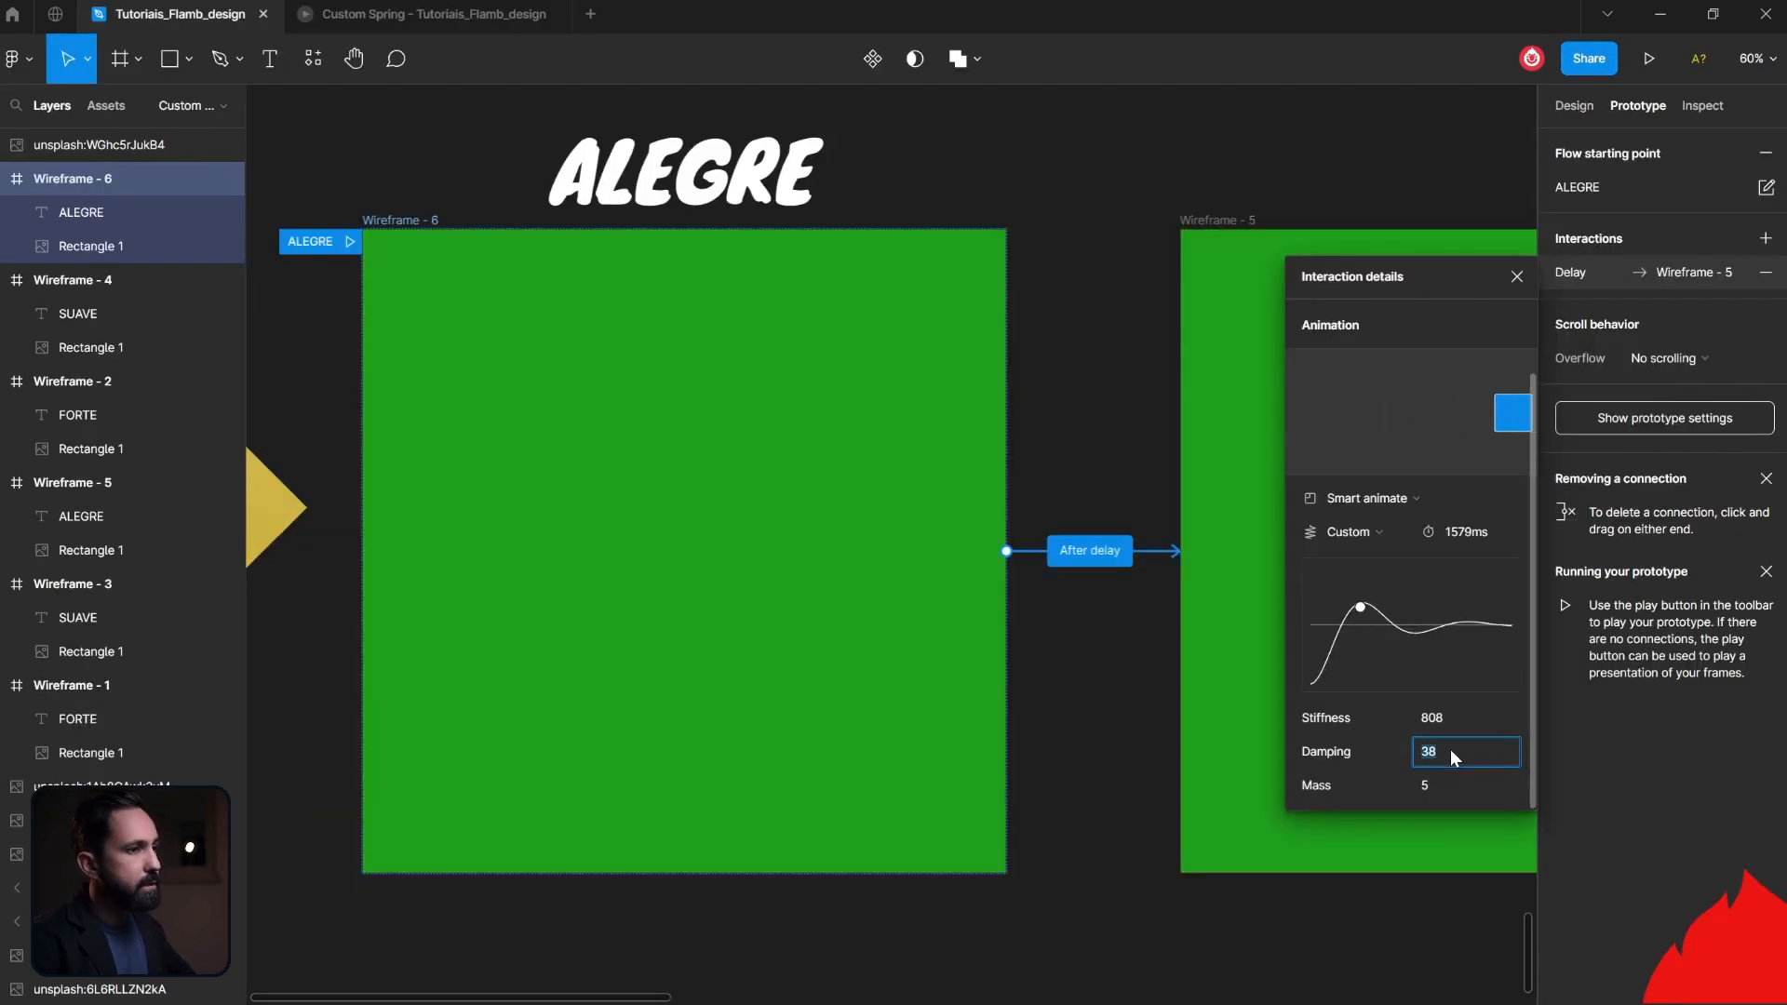
# - Switch to the prototype view and replay the ALEGRE animation several times to check the mass of 5
pyautogui.click(365, 15)
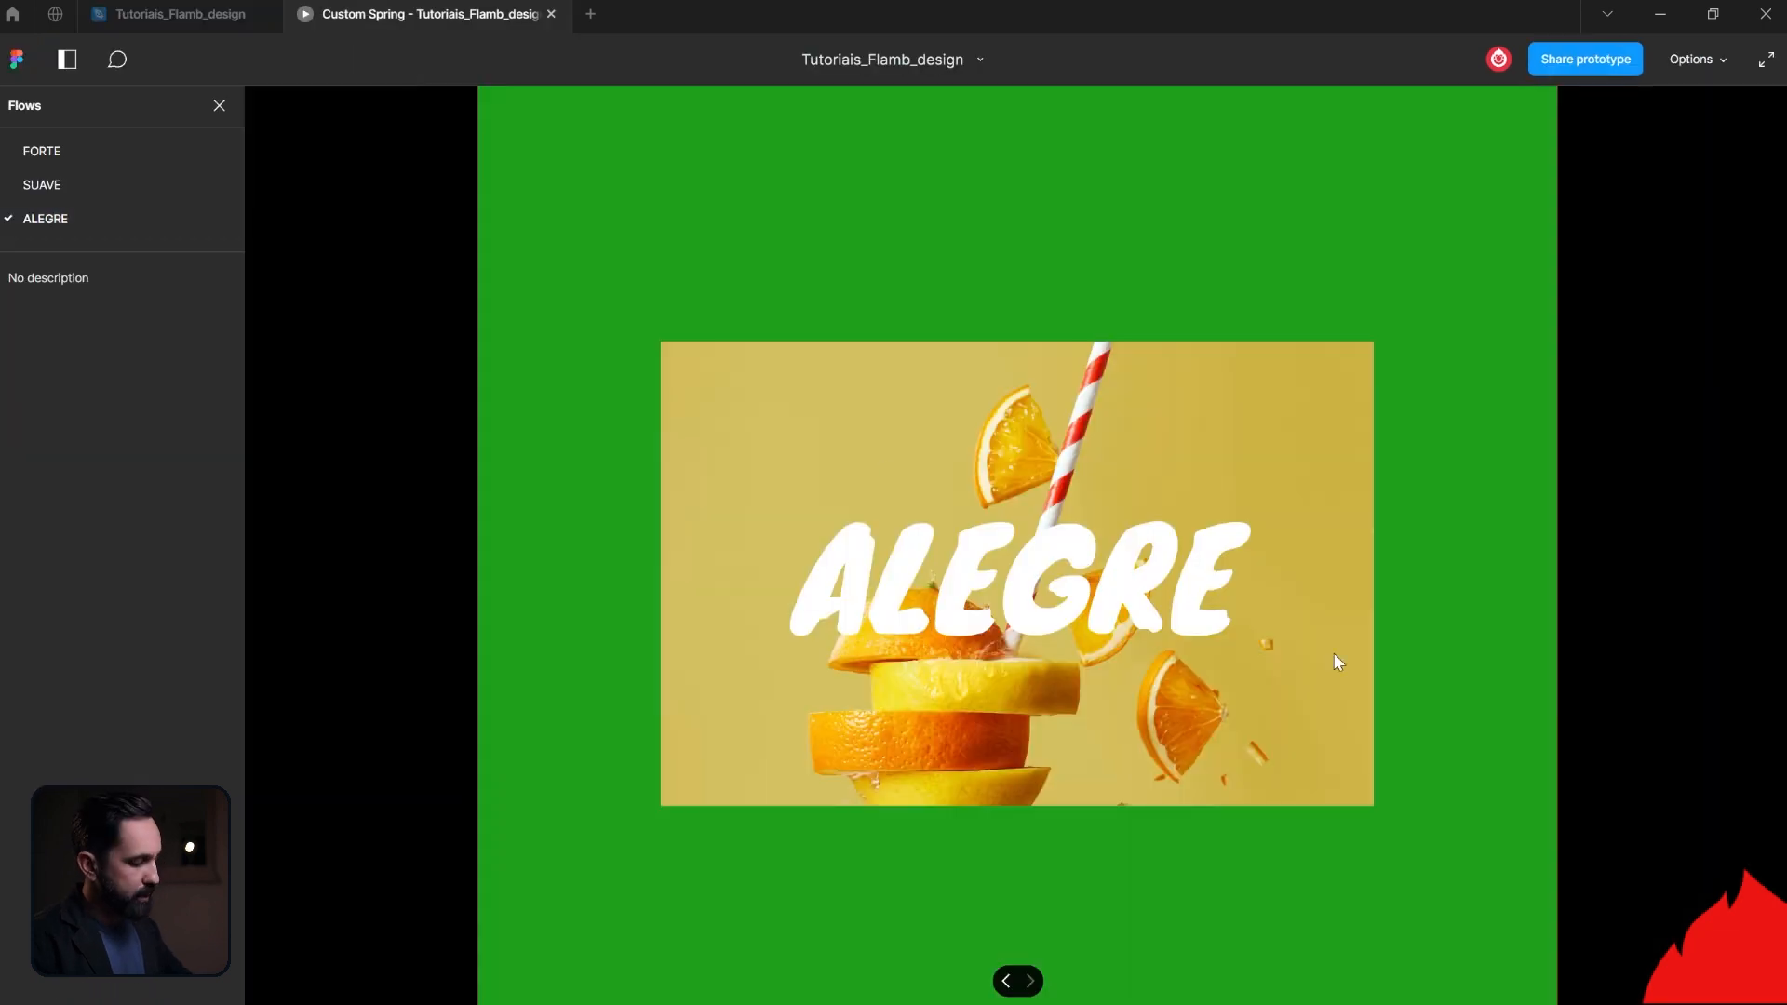
pyautogui.click(1409, 673)
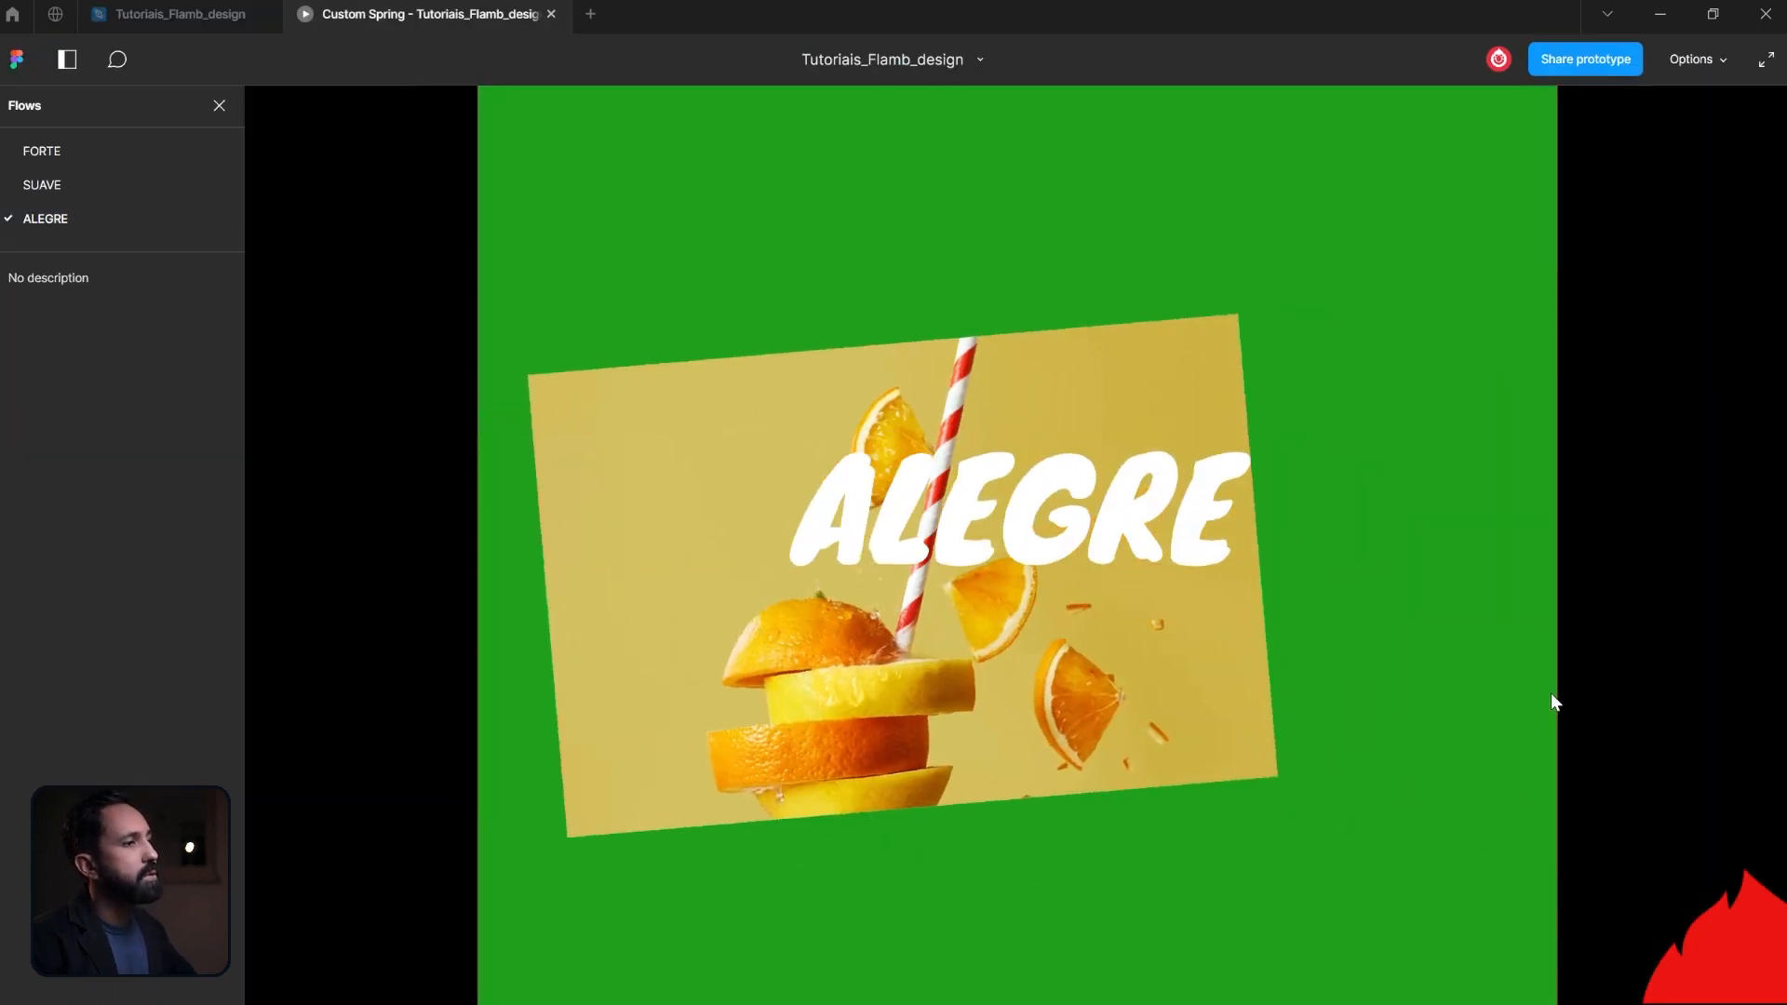
pyautogui.press('r')
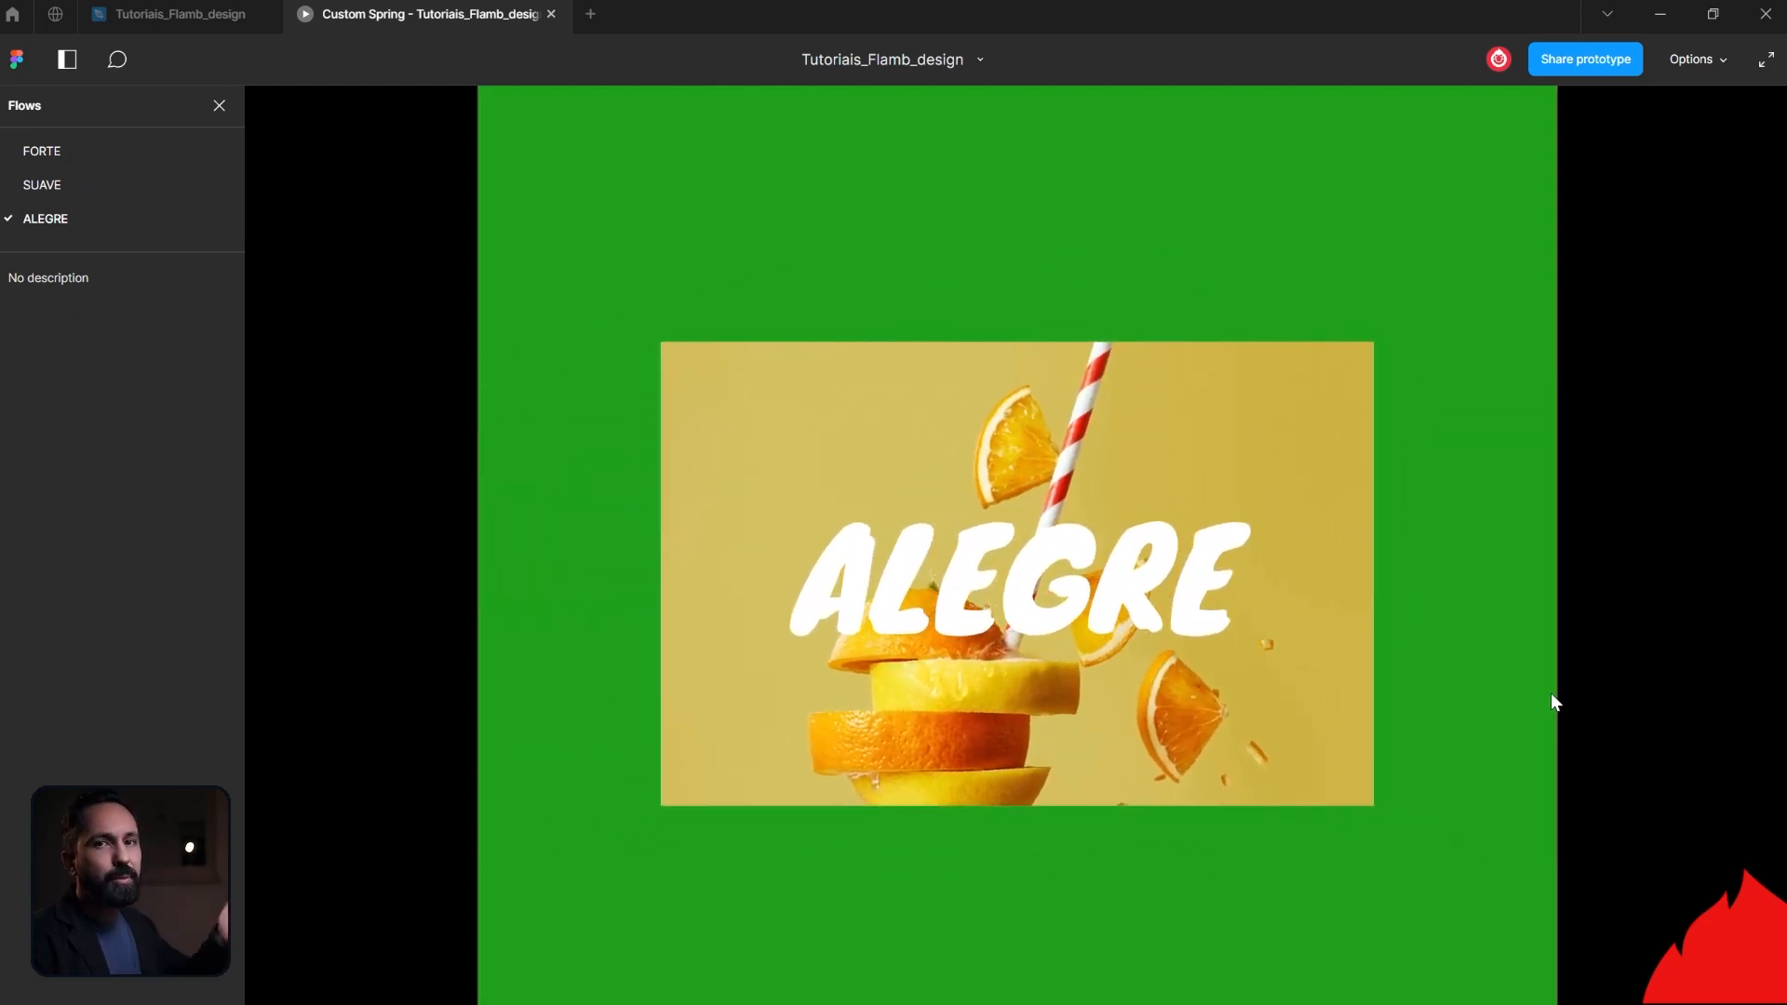
pyautogui.press('r')
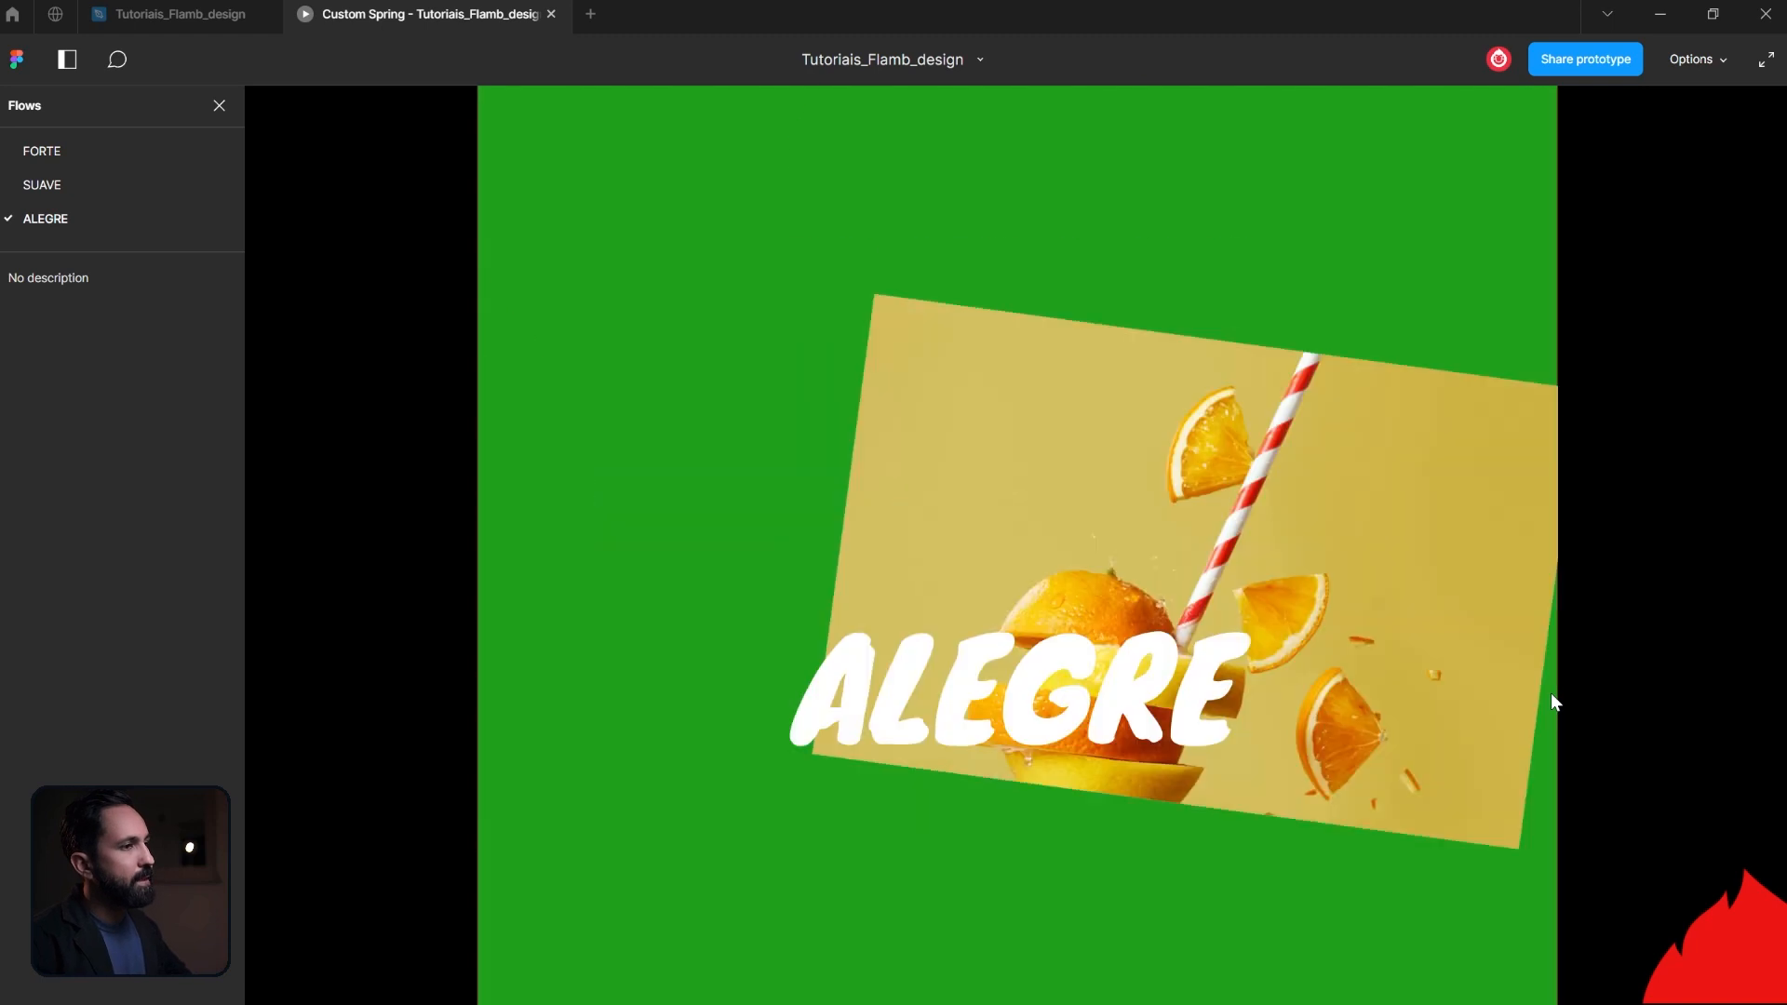